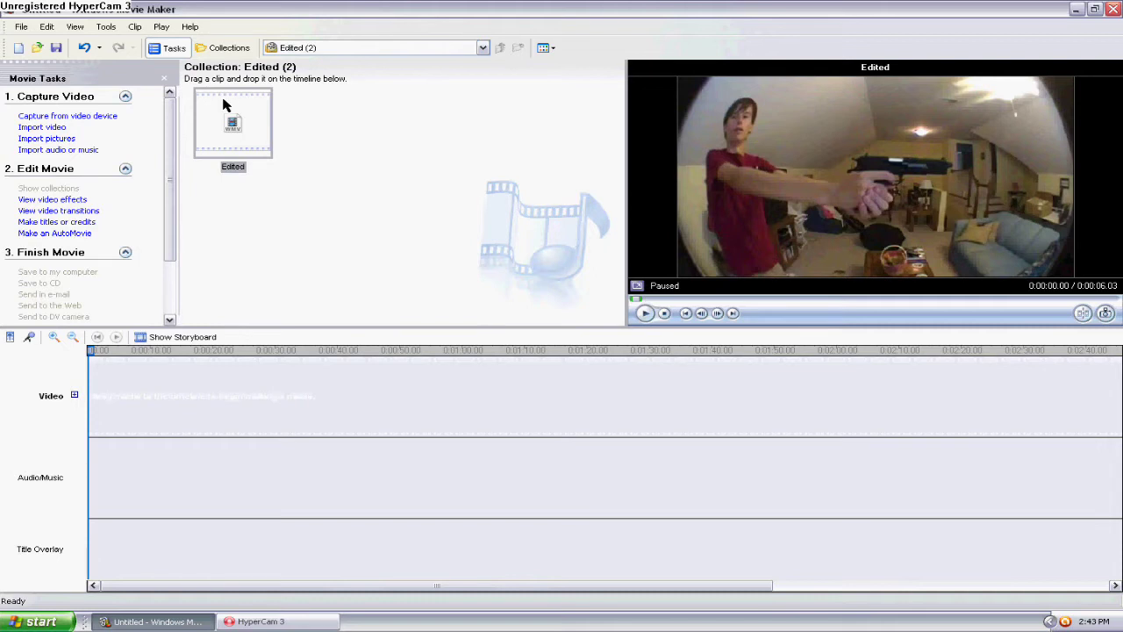
# Add the Edited clip to the start of the timeline's video track.
pyautogui.moveTo(233, 123); pyautogui.dragTo(153, 366)
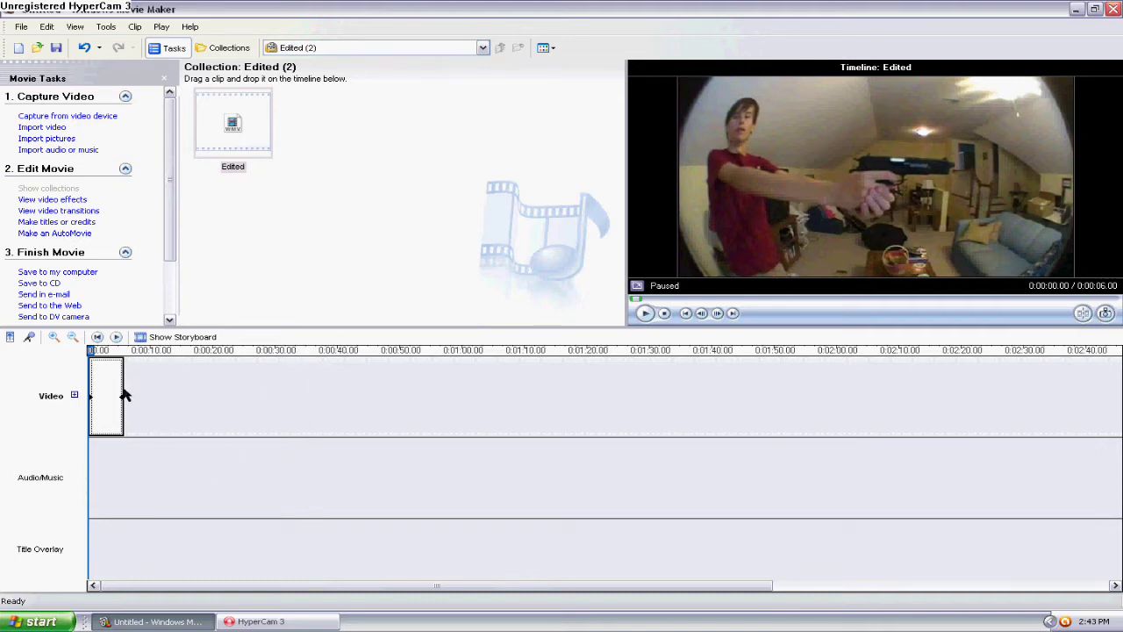
pyautogui.click(53, 338)
pyautogui.click(54, 337)
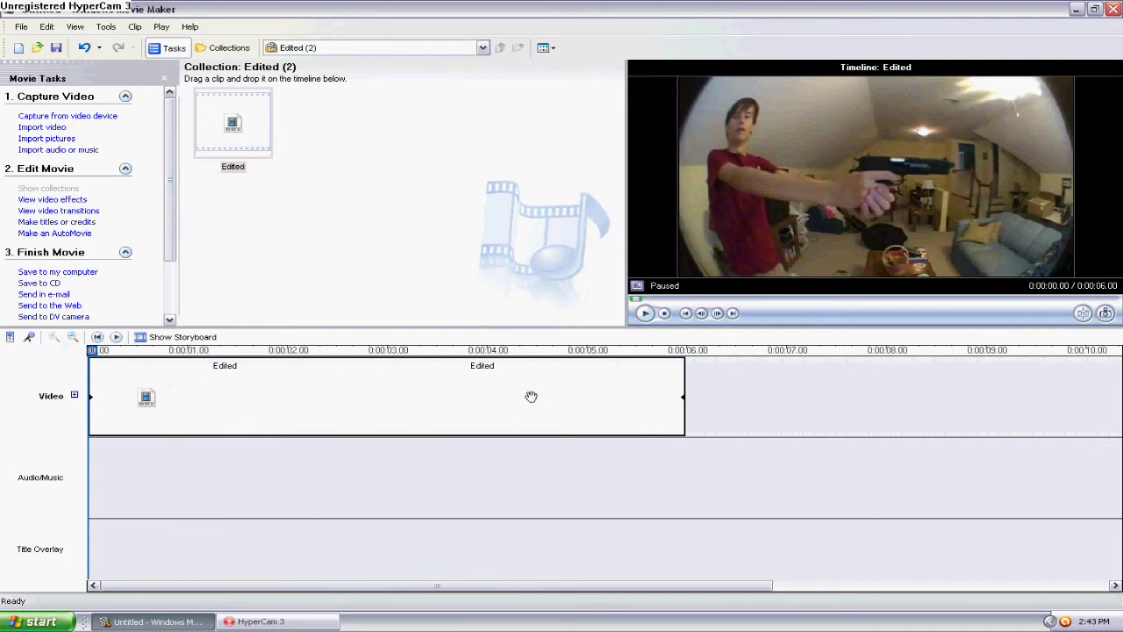
# Play the Edited clip from the timeline and pause it at about 0:00:02.75.
pyautogui.moveTo(246, 351); pyautogui.dragTo(726, 403)
pyautogui.click(648, 314)
pyautogui.click(647, 314)
pyautogui.click(647, 314)
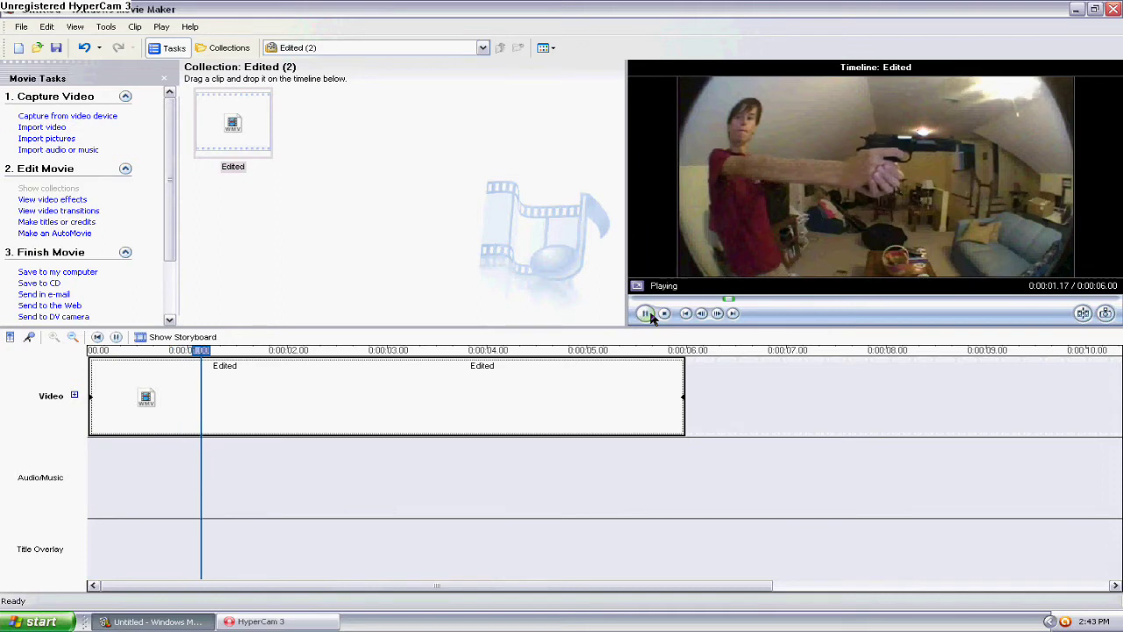
pyautogui.click(648, 314)
pyautogui.click(648, 314)
pyautogui.click(647, 314)
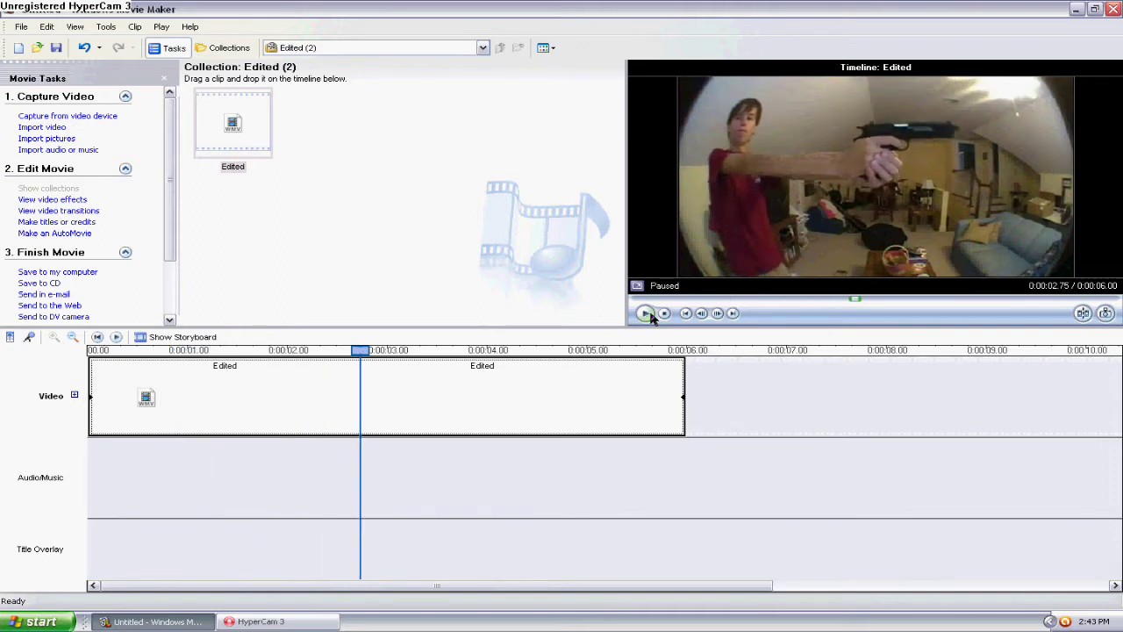
# Step through the paused clip frame by frame back to the gunshot frame at 0:00:02.33.
pyautogui.click(702, 314)
pyautogui.click(702, 314)
pyautogui.click(702, 314)
pyautogui.click(702, 314)
pyautogui.click(702, 315)
pyautogui.click(702, 314)
pyautogui.click(702, 314)
pyautogui.click(716, 314)
pyautogui.click(717, 315)
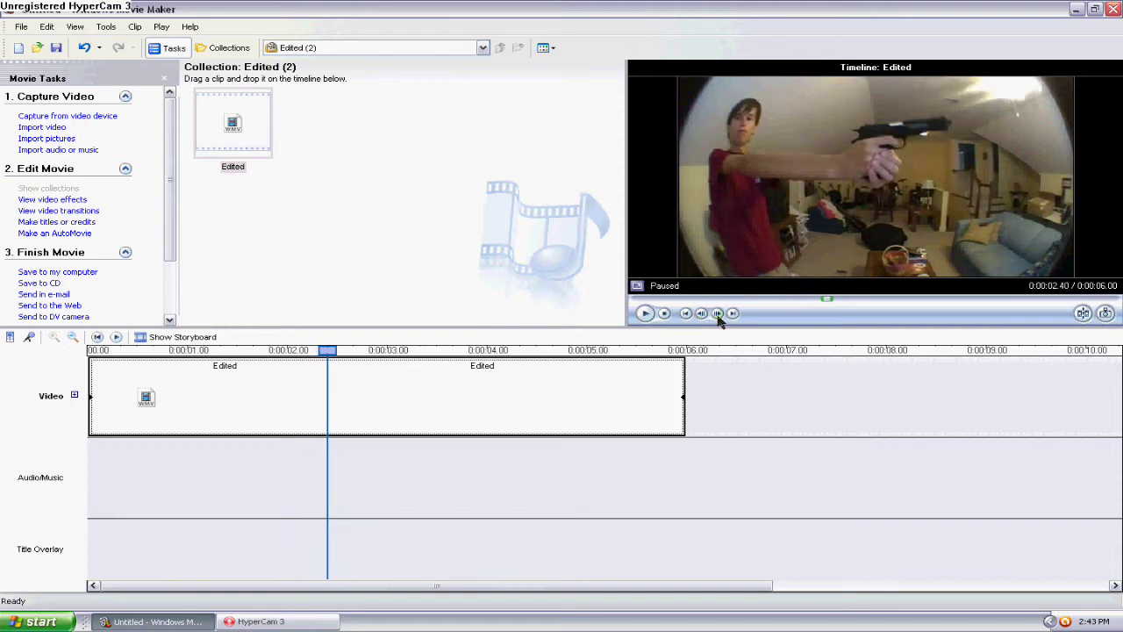
pyautogui.click(702, 314)
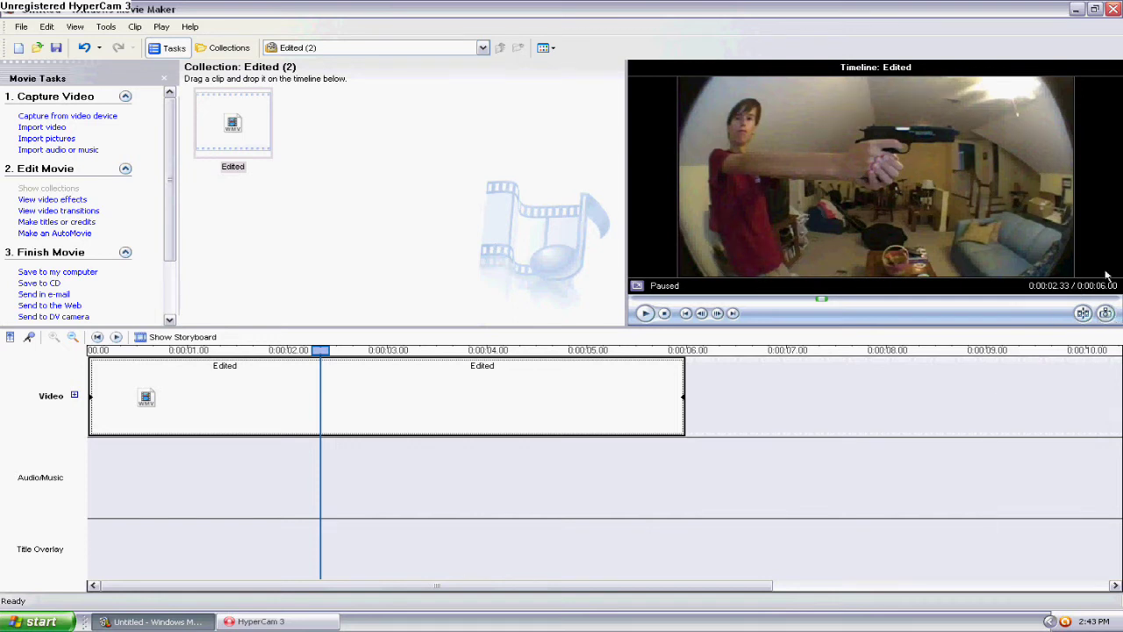
# Save the current frame as a picture named Test gun1 in My Pictures and split the clip at that frame.
pyautogui.click(1104, 312)
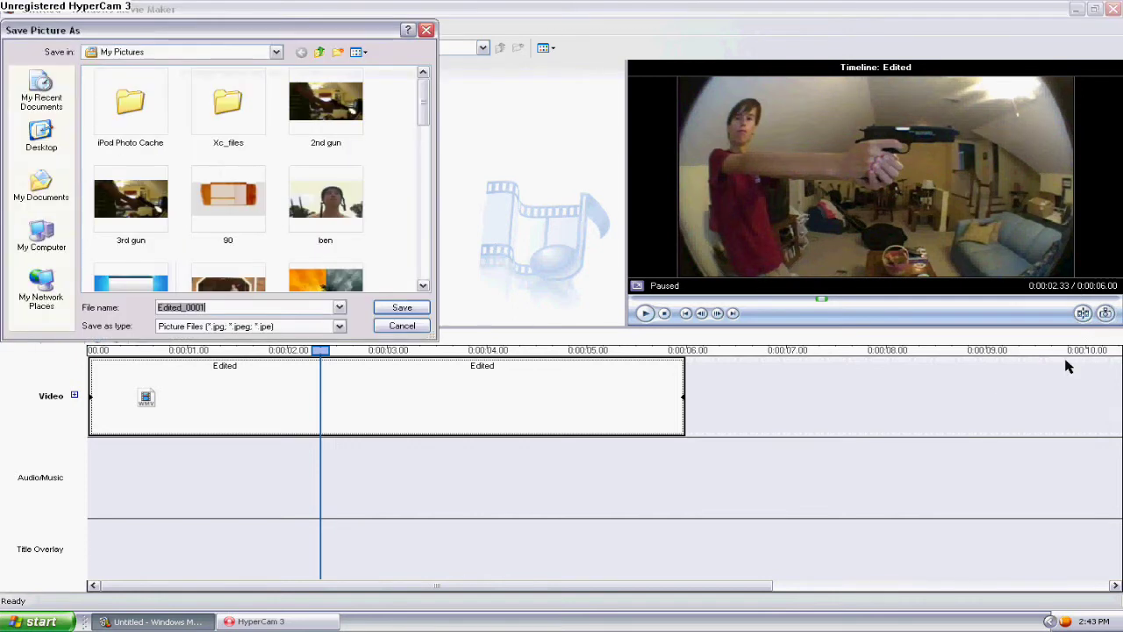
pyautogui.press('BackSpace')
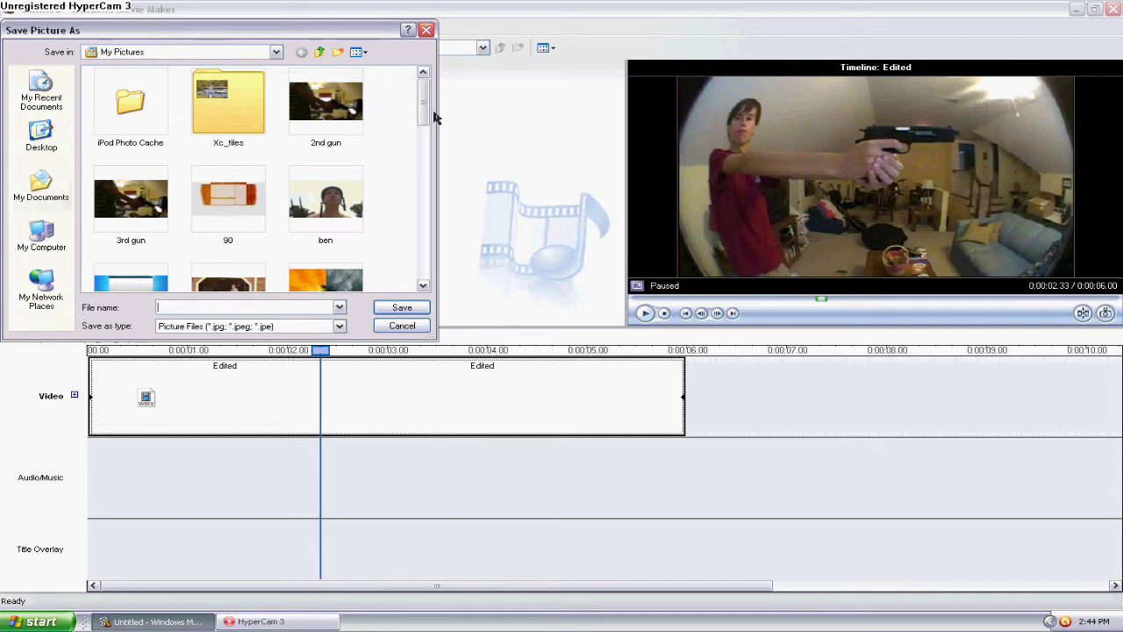
pyautogui.moveTo(423, 117); pyautogui.dragTo(423, 279)
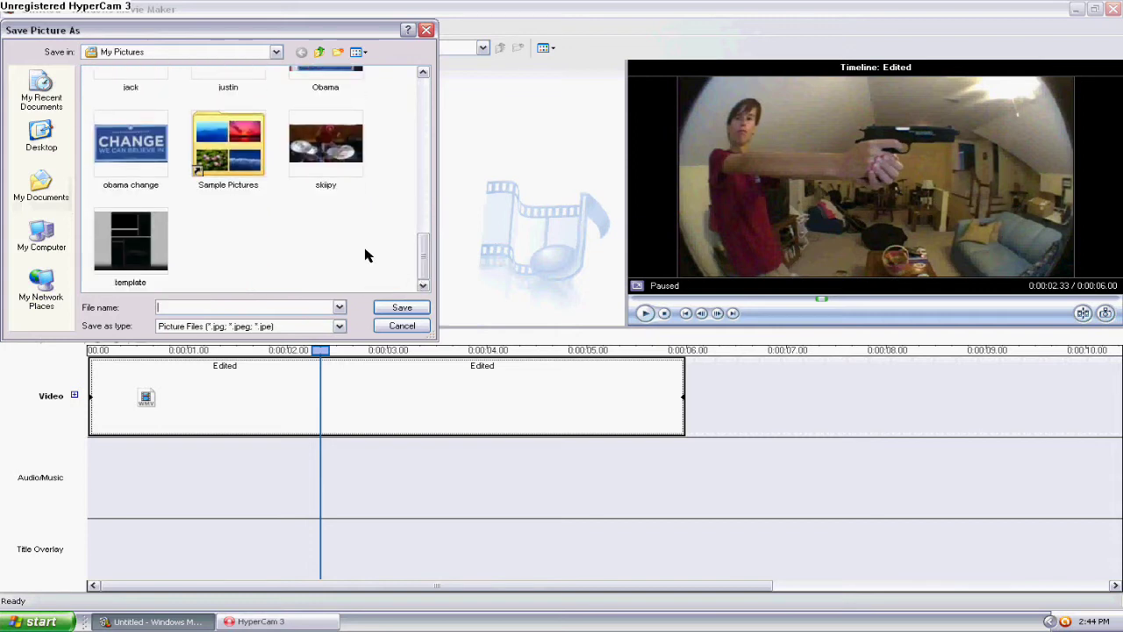
pyautogui.write('Test gun1')
pyautogui.click(402, 307)
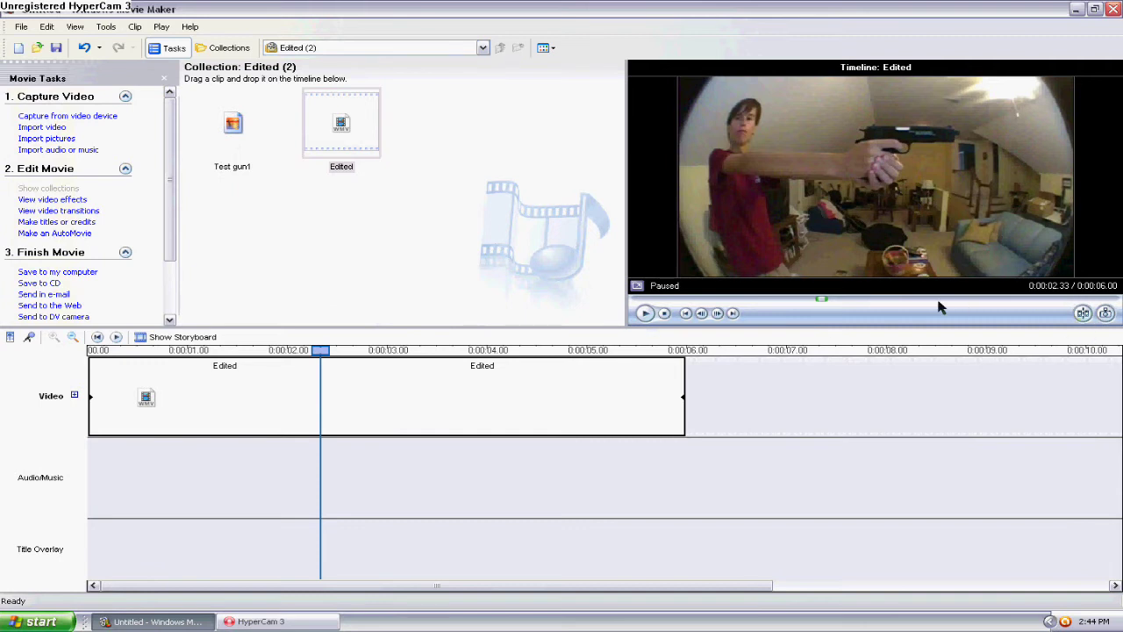
pyautogui.click(1081, 315)
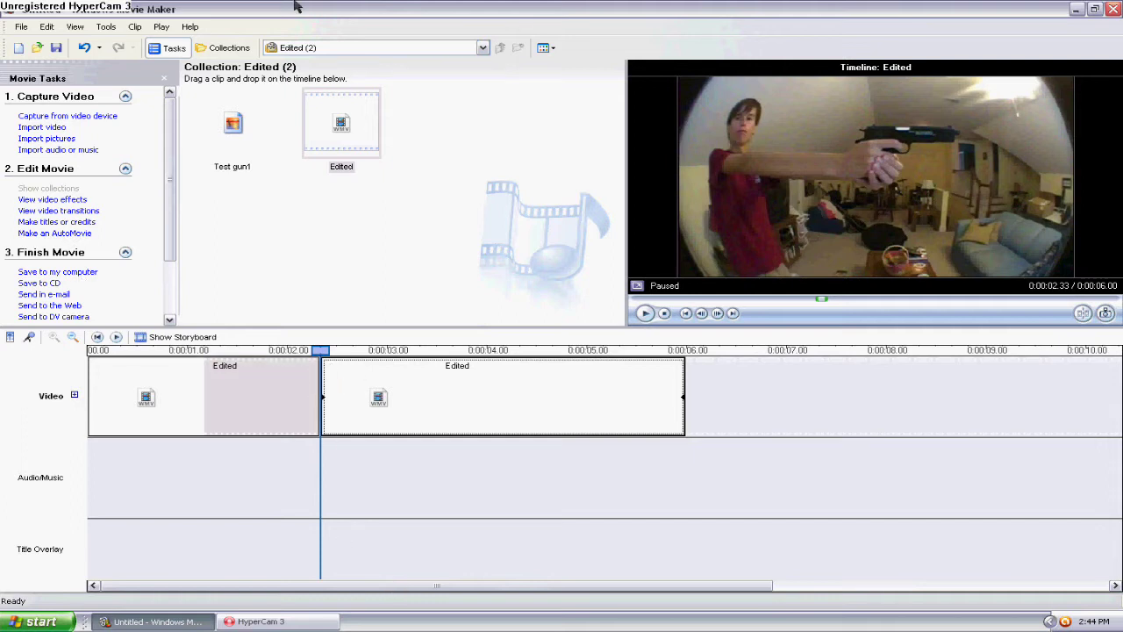
# Minimize the open windows to reach the desktop and launch GIMP.
pyautogui.click(1077, 10)
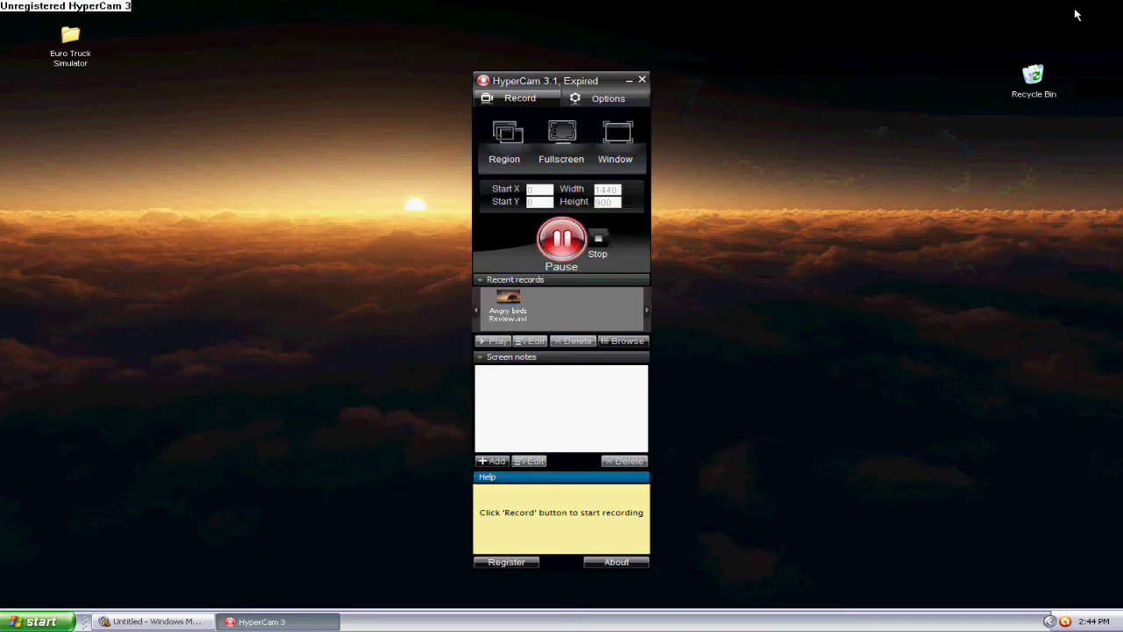
pyautogui.click(628, 81)
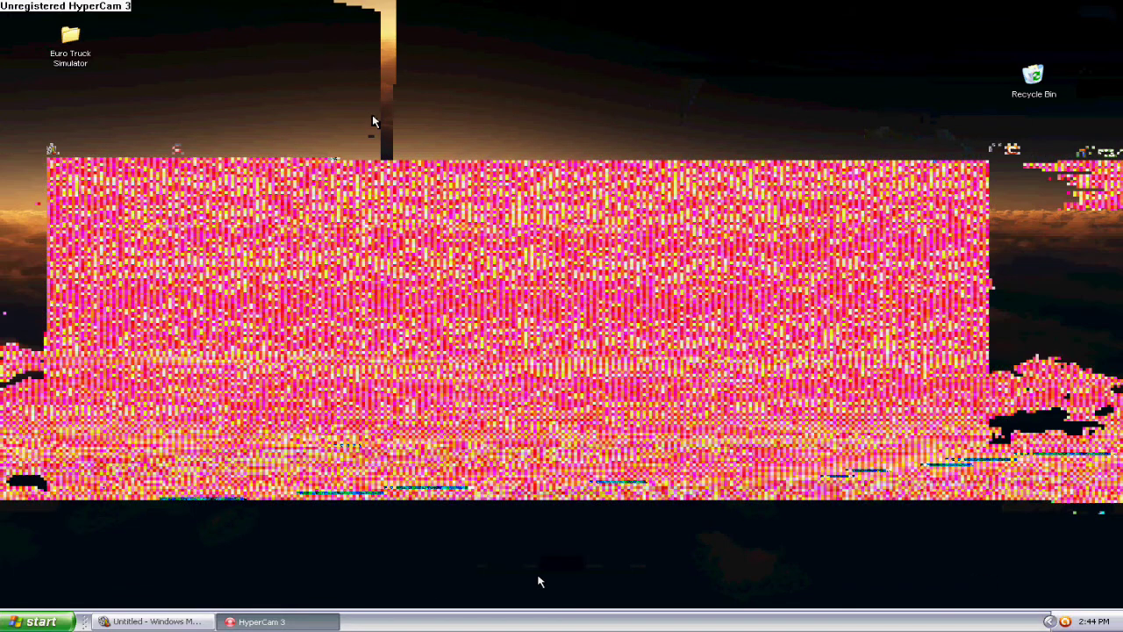
pyautogui.doubleClick(539, 581)
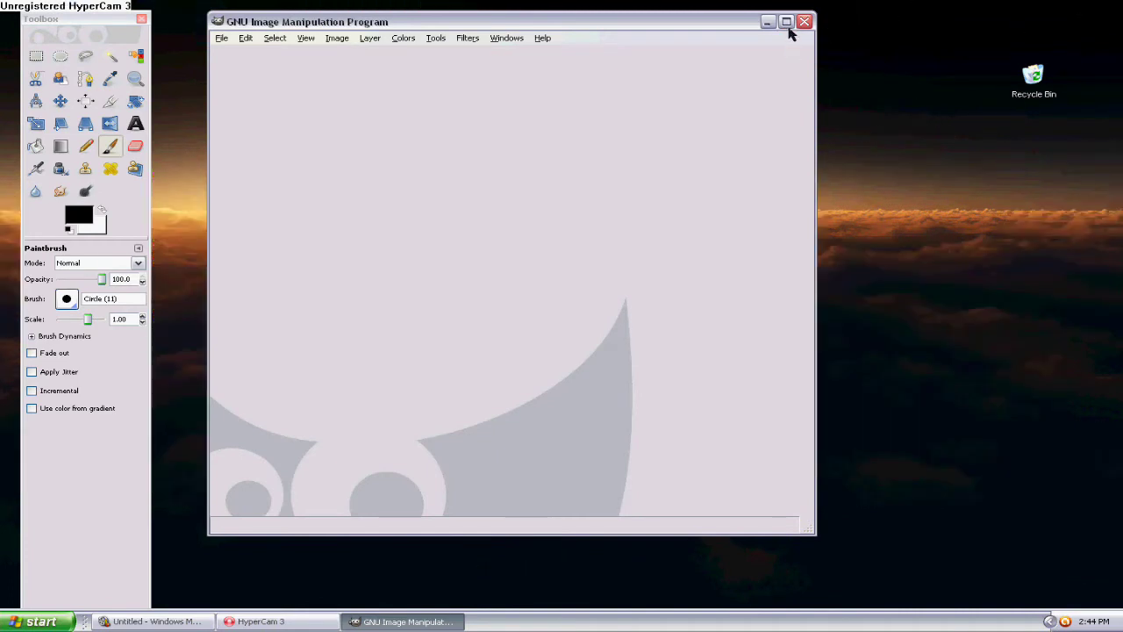
# Open Test gun1.jpg from My Pictures, maximize the image window and move the Toolbox clear of the menu bar.
pyautogui.click(221, 39)
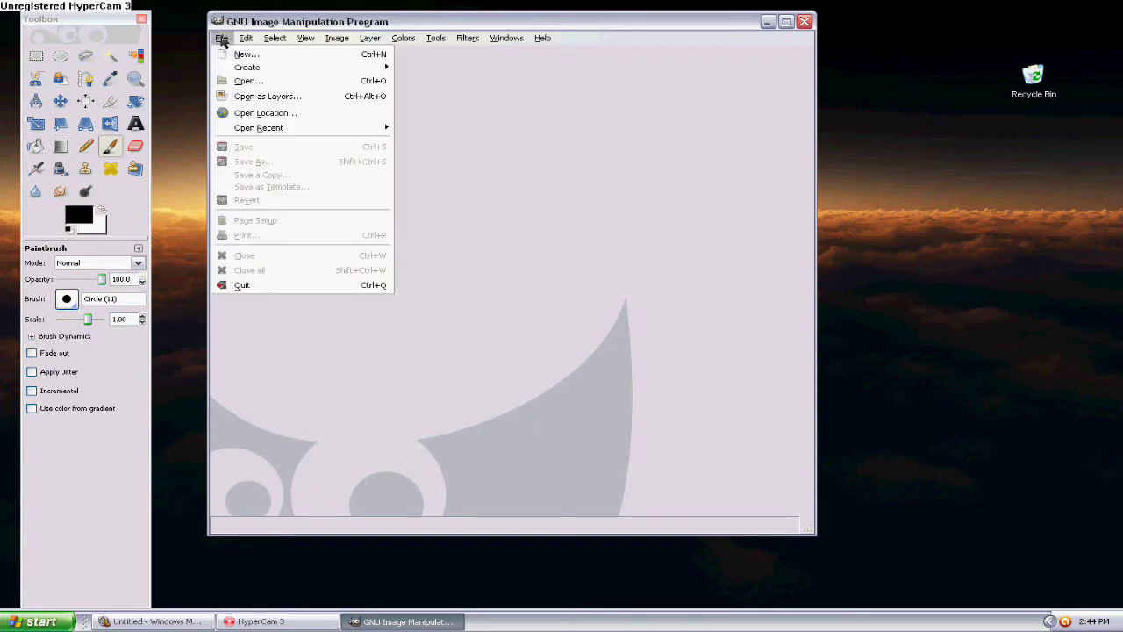
pyautogui.click(268, 82)
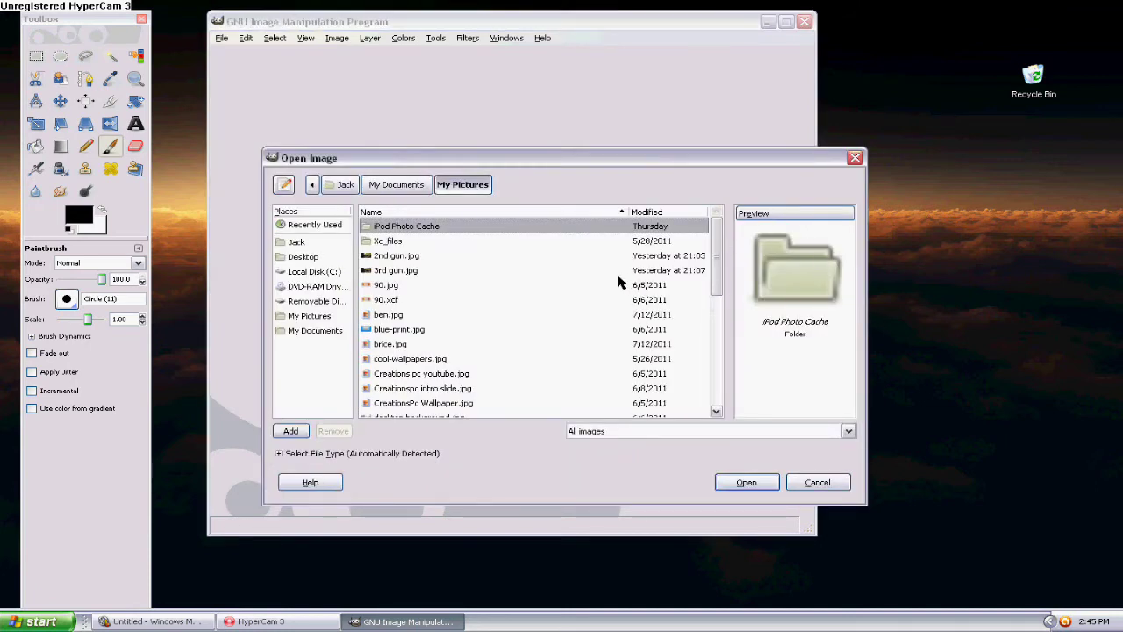
pyautogui.scroll(-6, 618, 275)
pyautogui.scroll(-2, 607, 298)
pyautogui.click(426, 410)
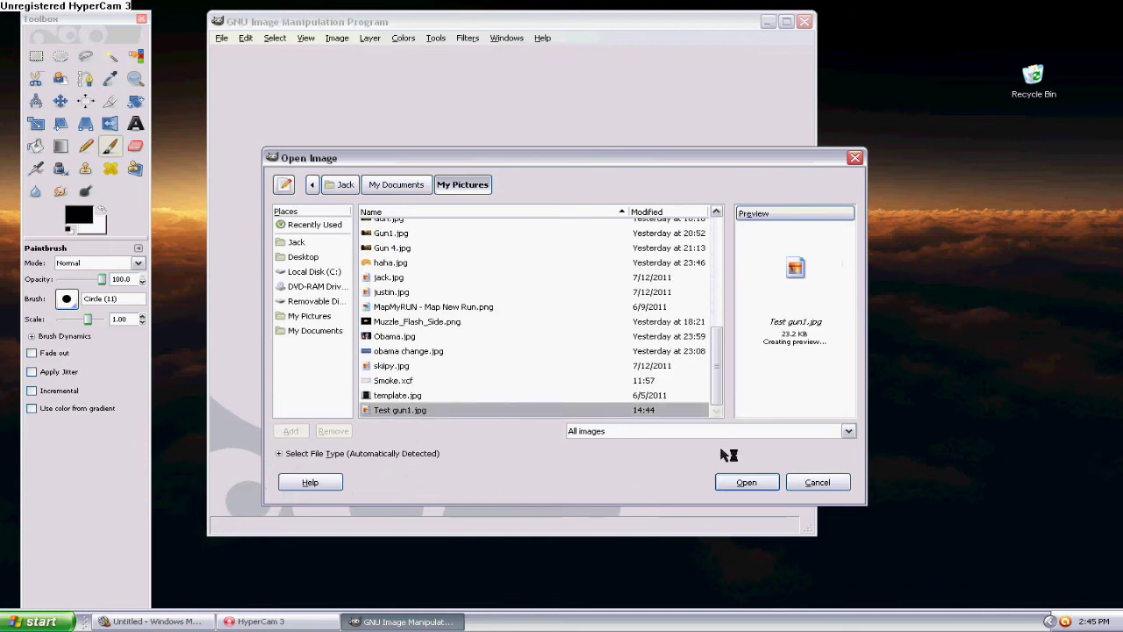
pyautogui.click(742, 482)
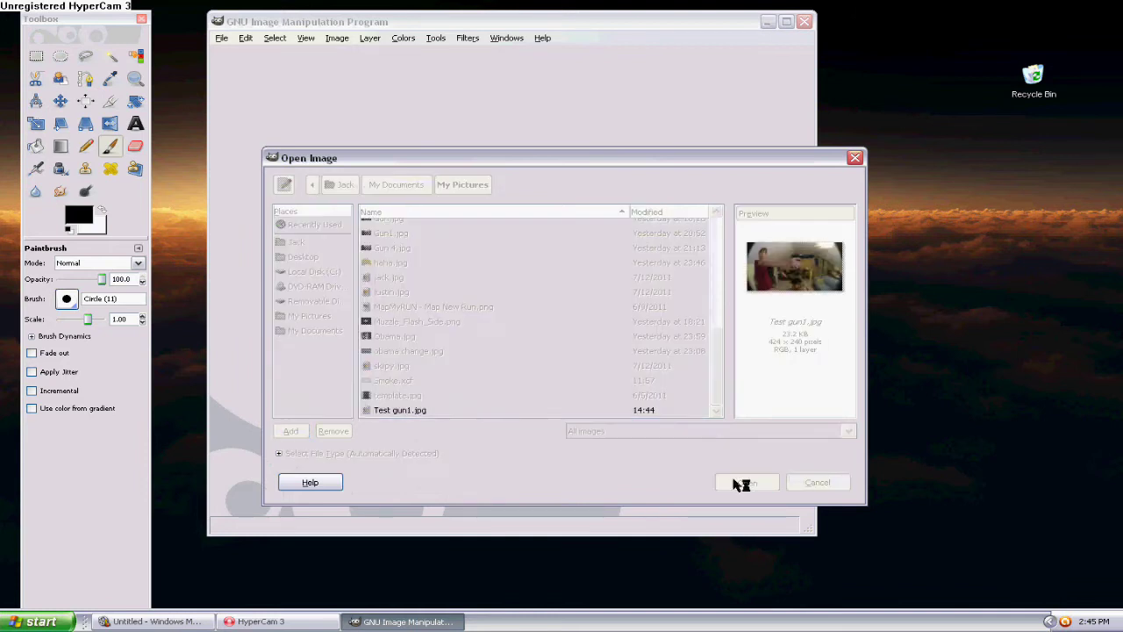
pyautogui.click(786, 21)
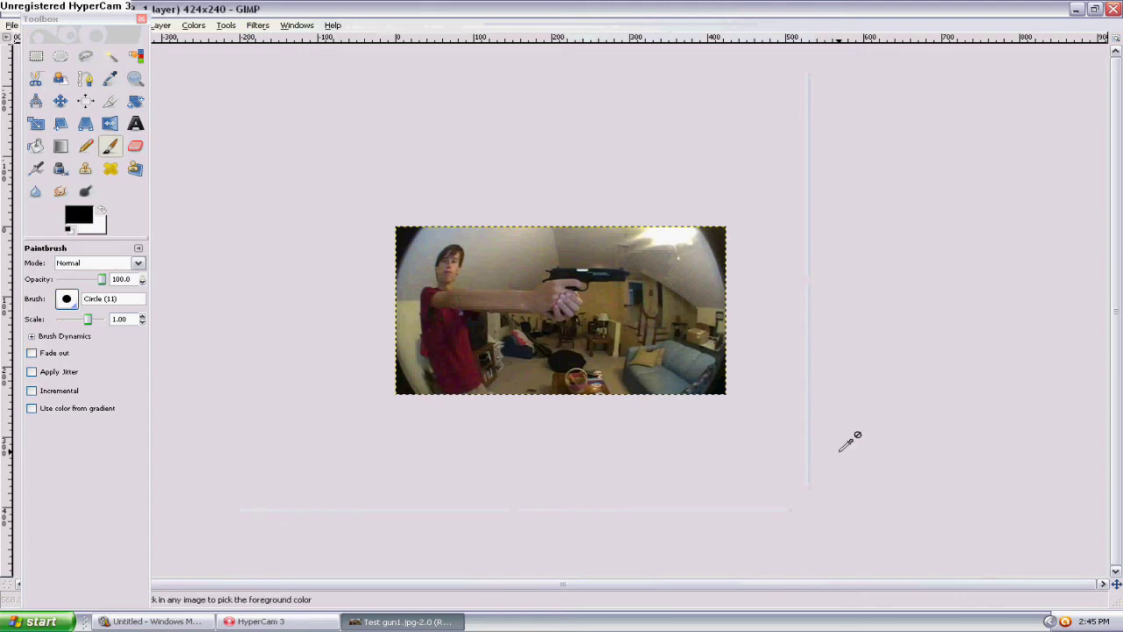
pyautogui.scroll(3, 844, 445)
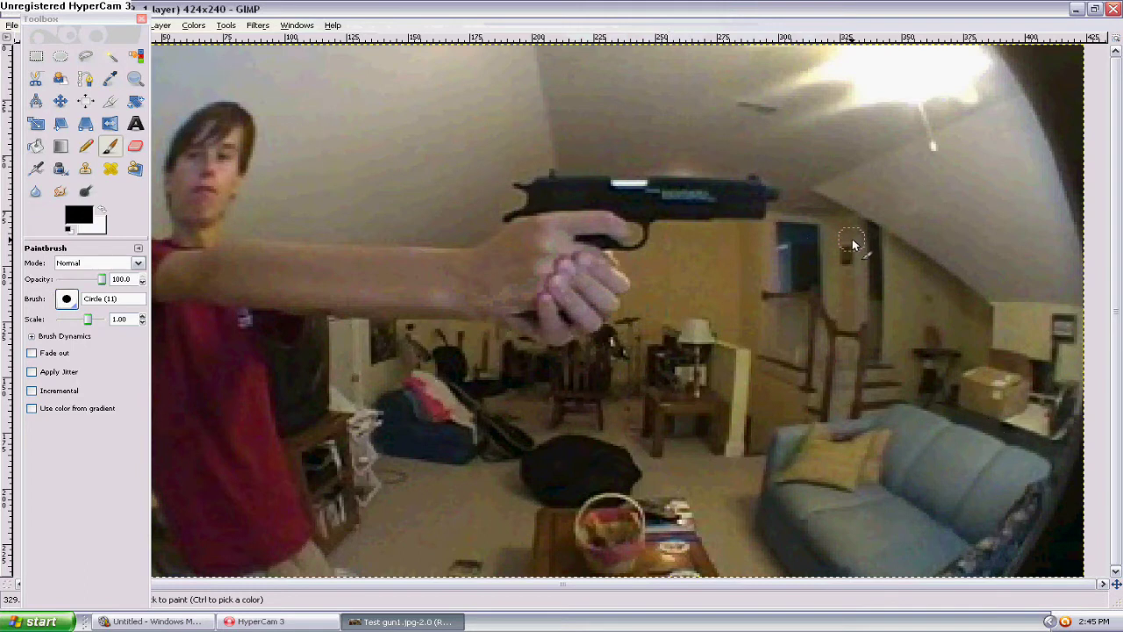
pyautogui.moveTo(87, 22); pyautogui.dragTo(78, 56)
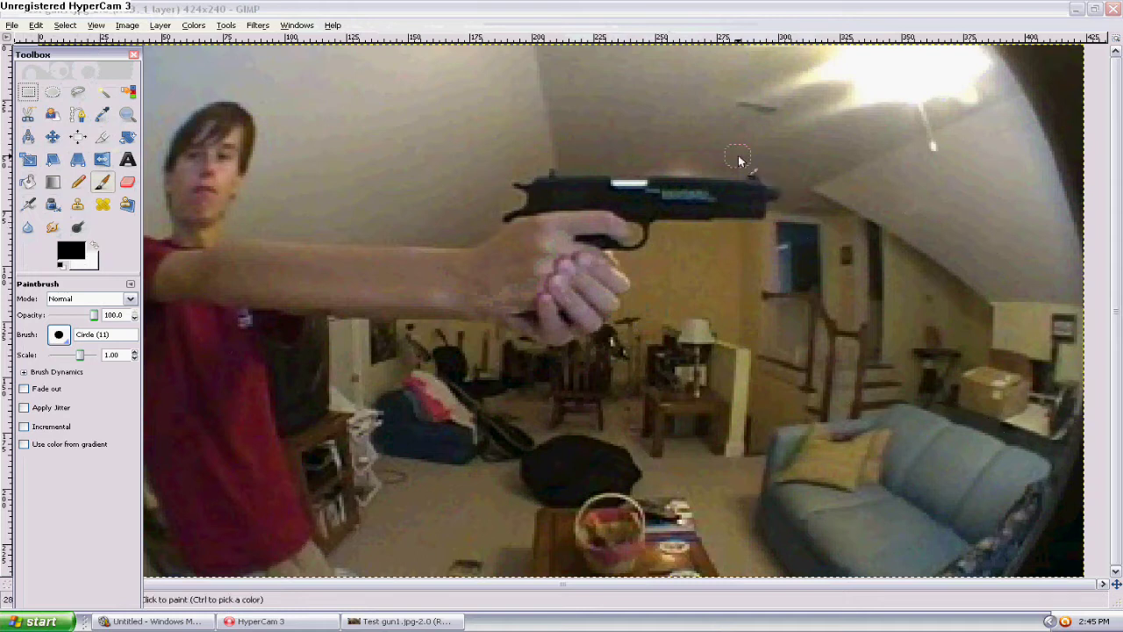
# Switch to Google Chrome and search the web for "muzzle flash".
pyautogui.click(733, 579)
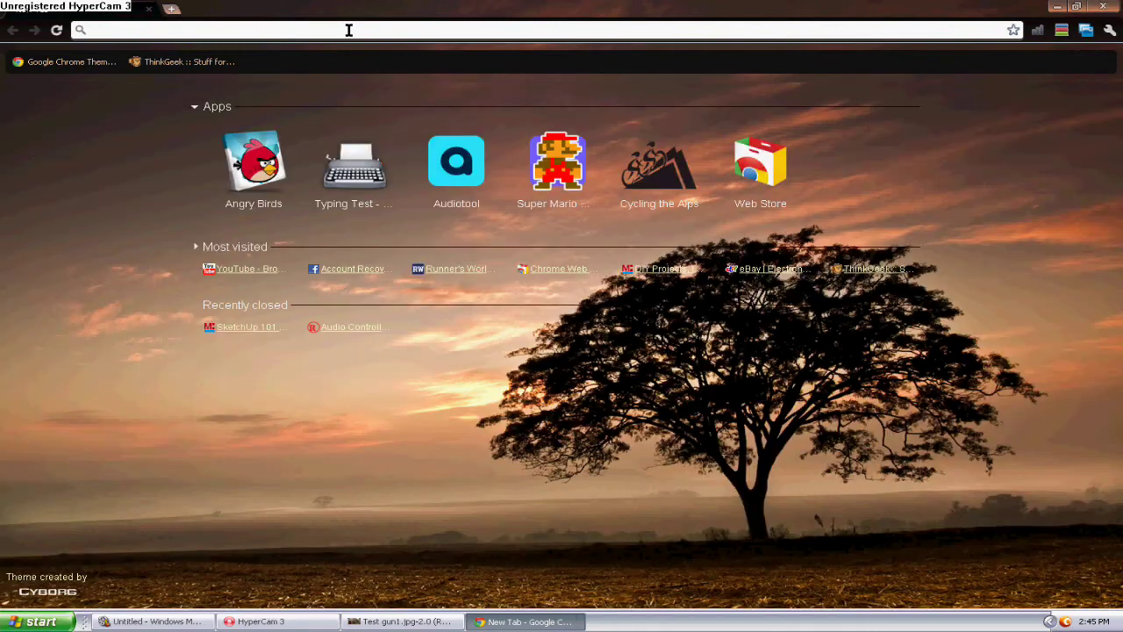
pyautogui.write('muzzlw')
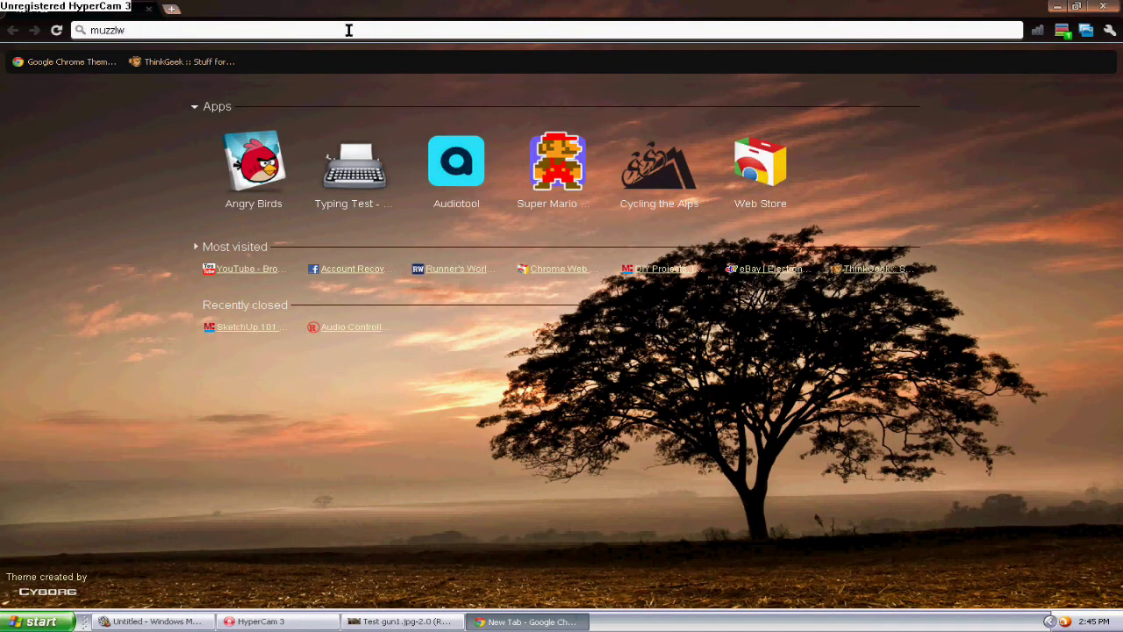
pyautogui.press('BackSpace')
pyautogui.write('e flash')
pyautogui.press('Return')
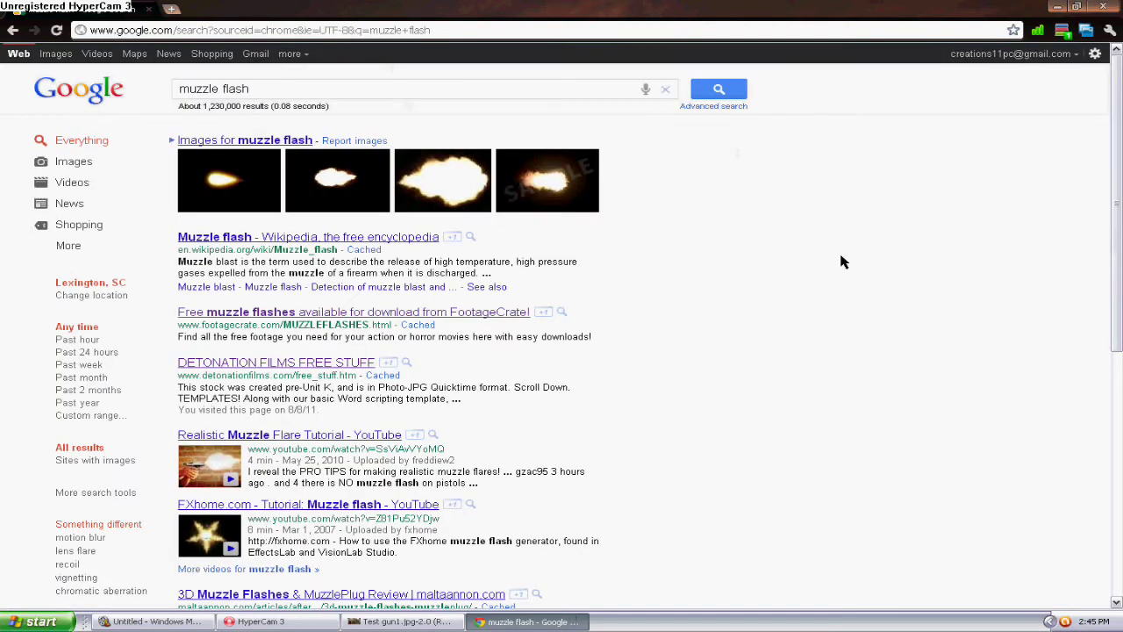
# Browse the muzzle flash image results, view the side-view flash on a black background, and close the browser.
pyautogui.click(270, 176)
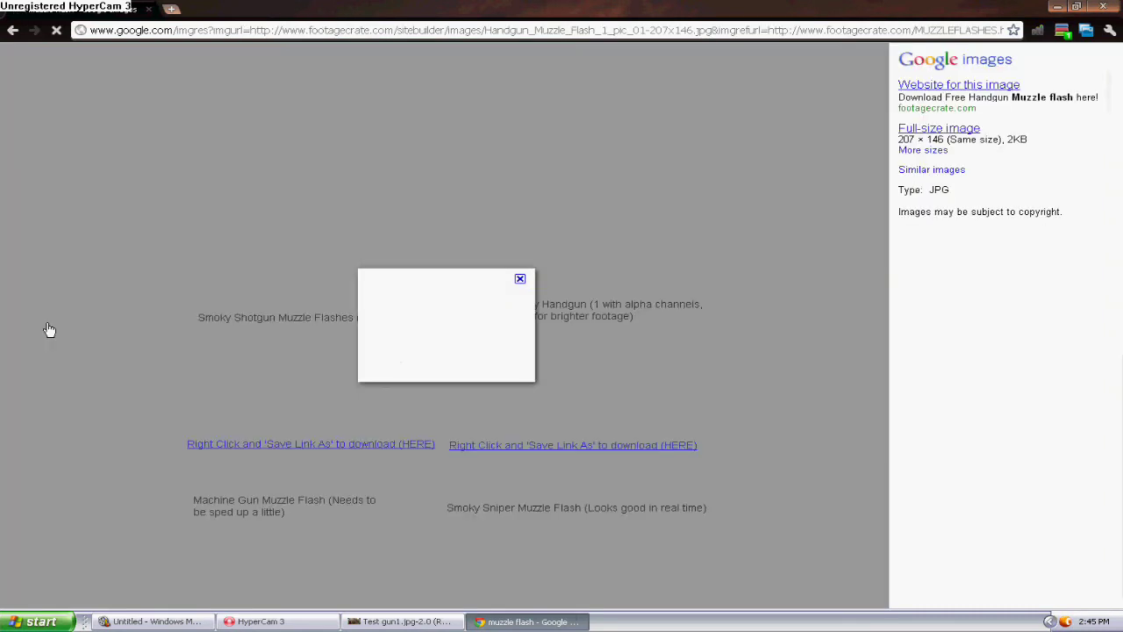
pyautogui.click(12, 29)
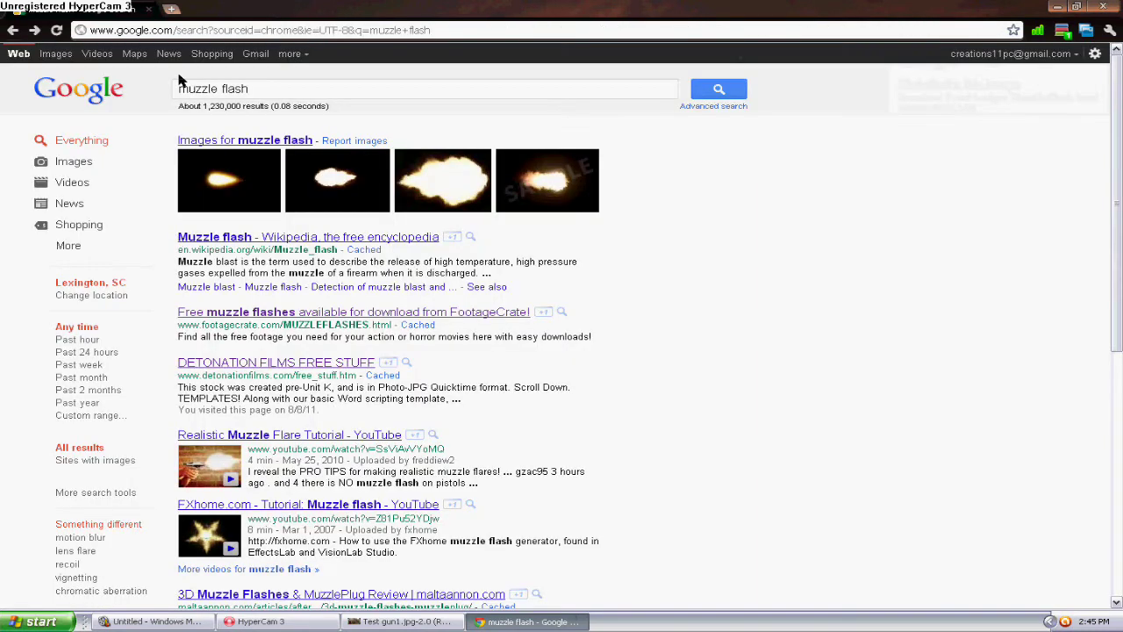
pyautogui.click(56, 56)
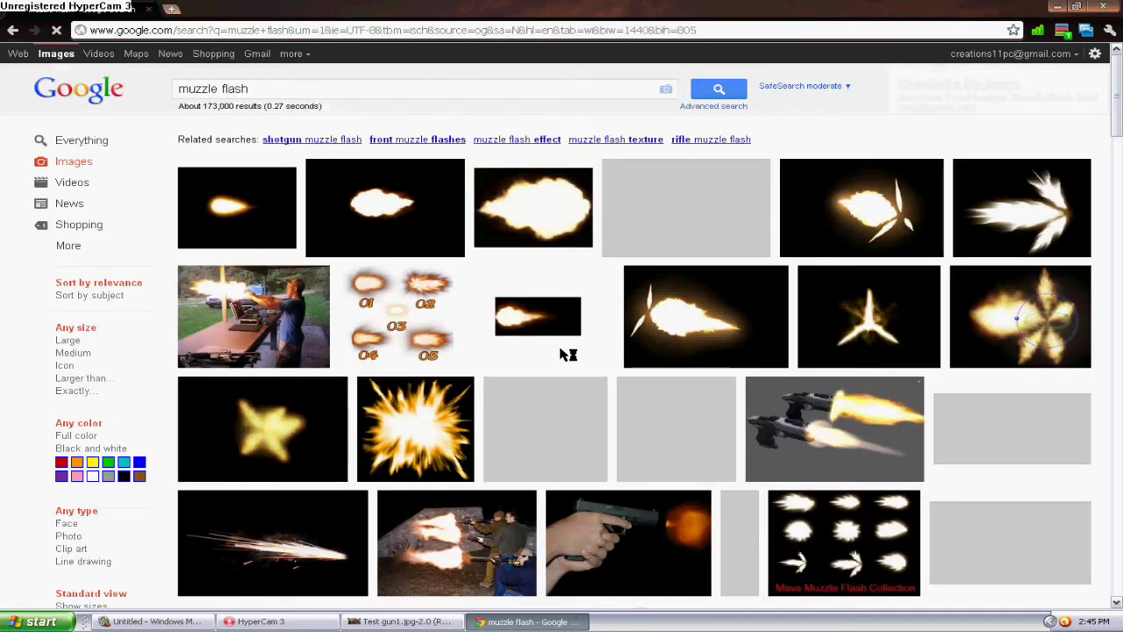
pyautogui.click(416, 216)
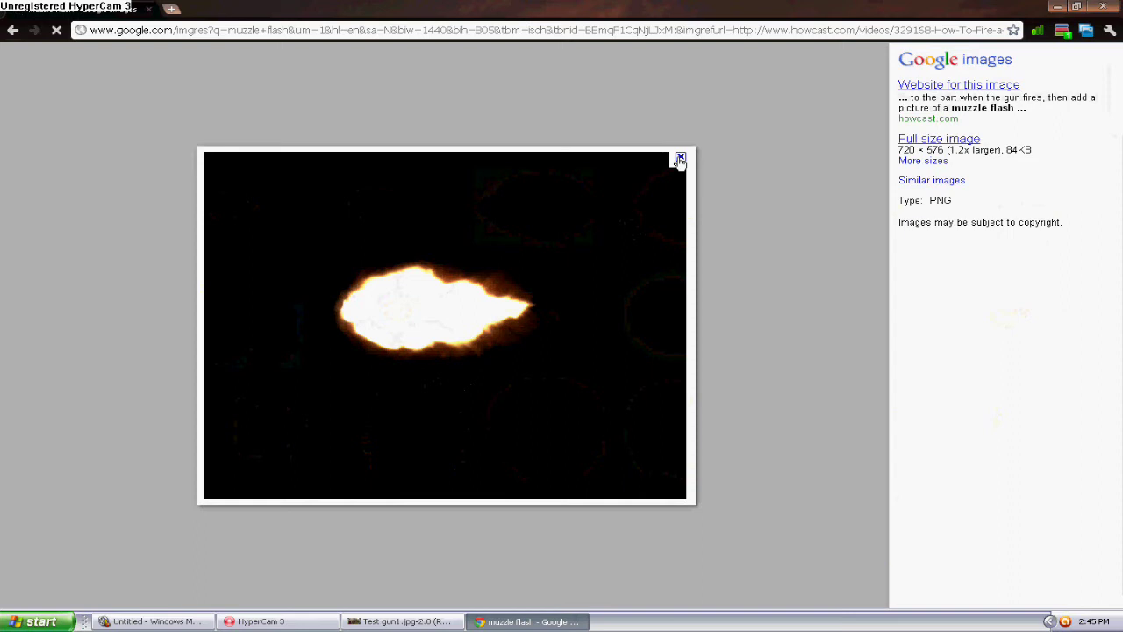
pyautogui.click(1108, 8)
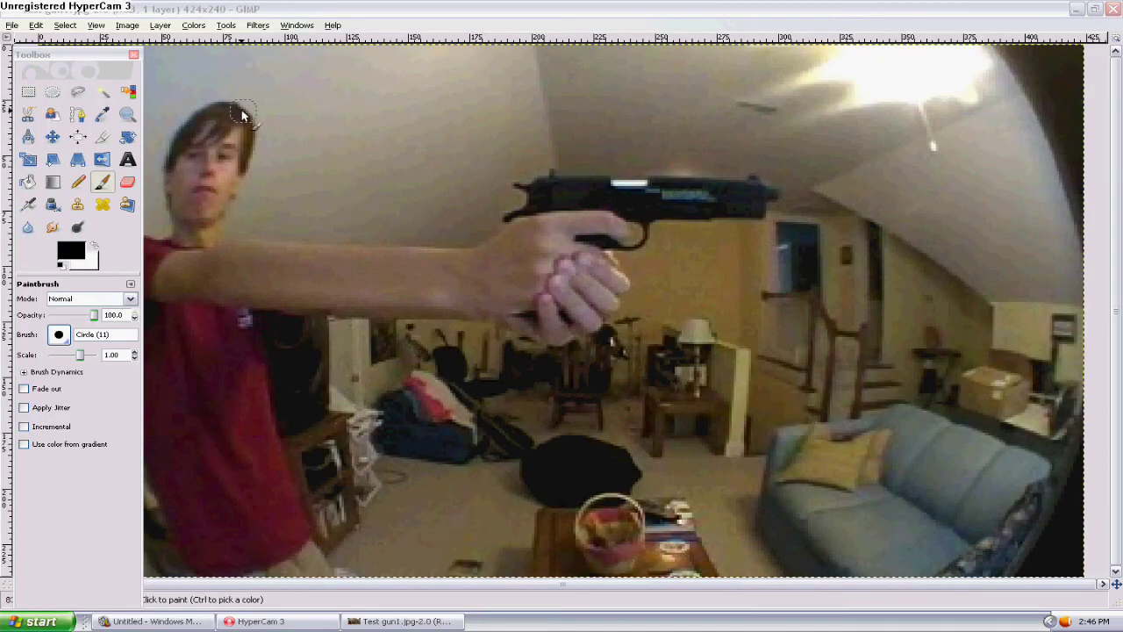
# Open Muzzle_Flash_Side.png from My Pictures as a new layer over the gun photo.
pyautogui.click(15, 25)
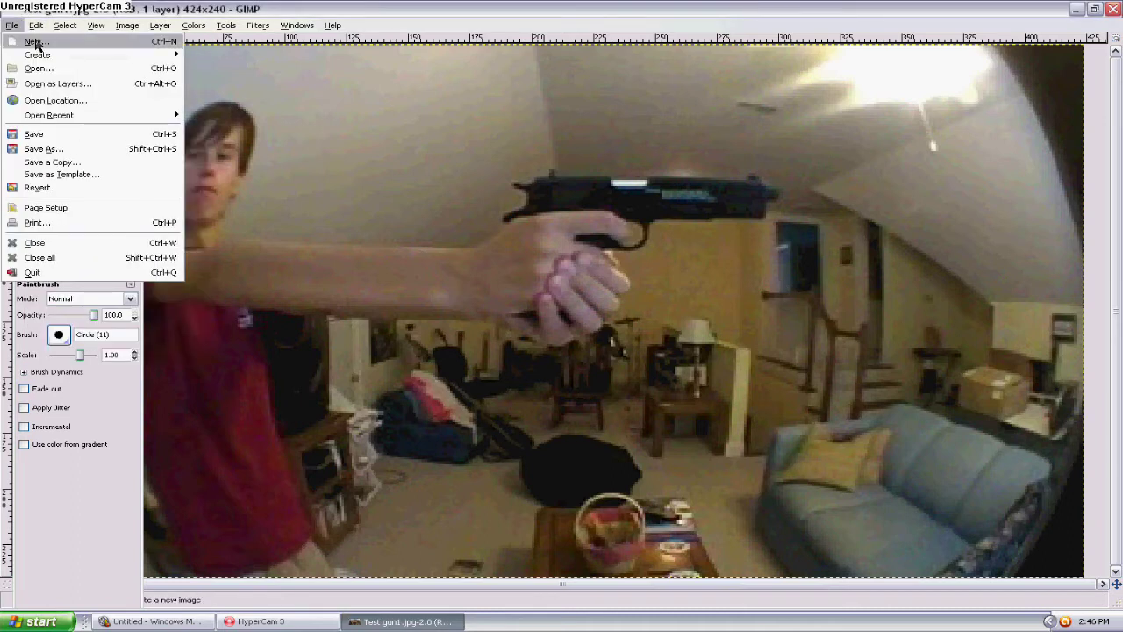
pyautogui.click(84, 88)
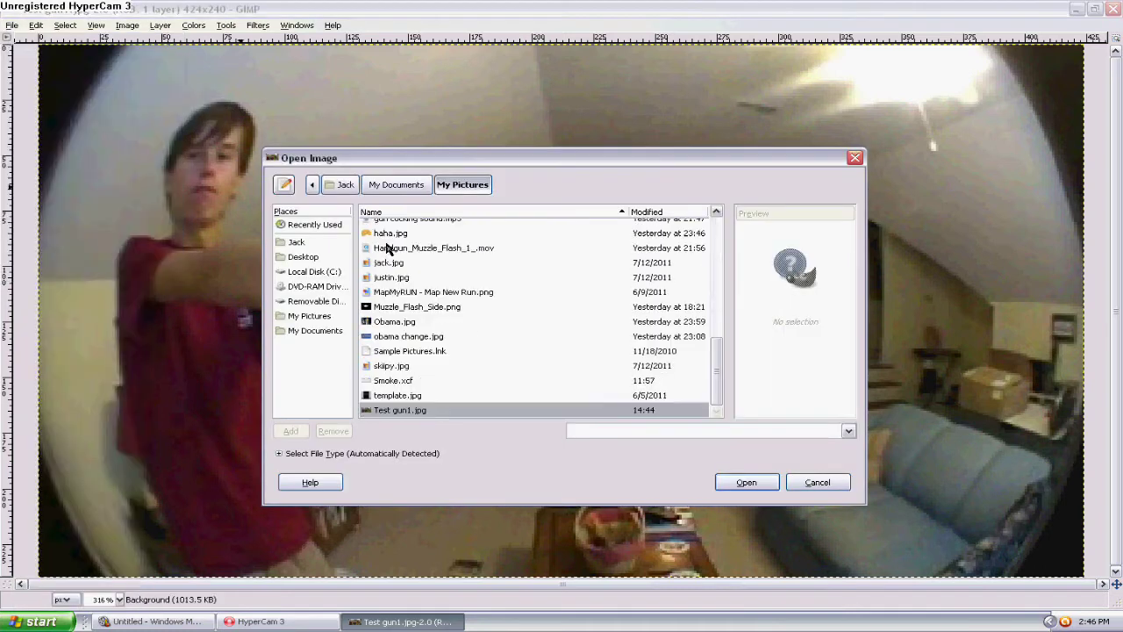
pyautogui.click(422, 292)
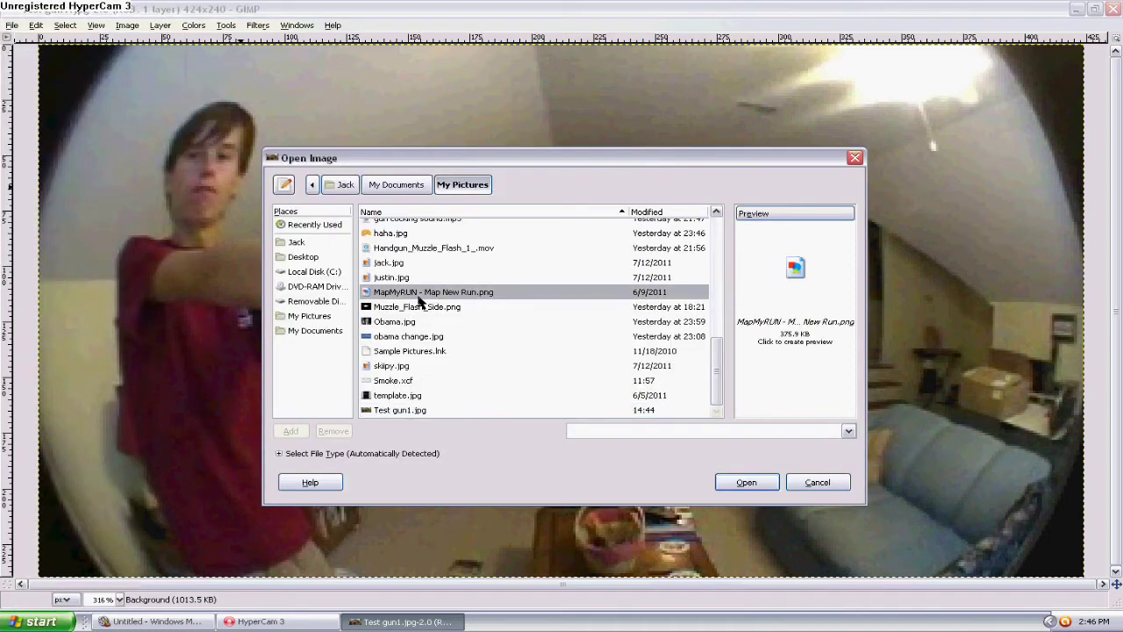
pyautogui.click(425, 306)
pyautogui.click(748, 482)
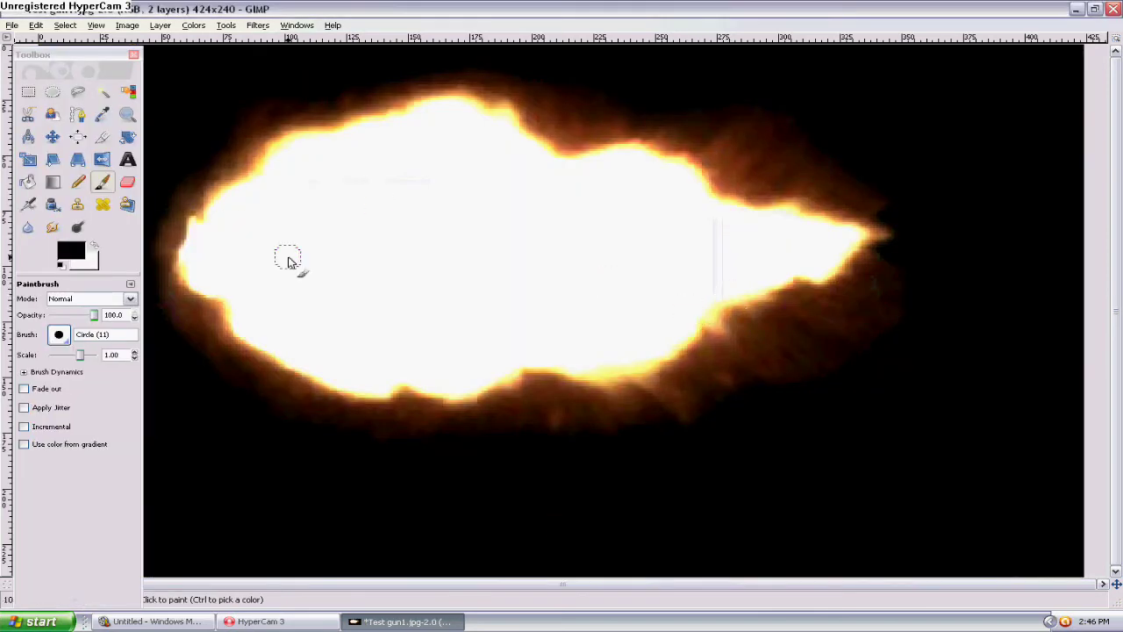
# Scale the muzzle flash layer to 457 × 393 pixels and move it left over the gun photo.
pyautogui.click(27, 161)
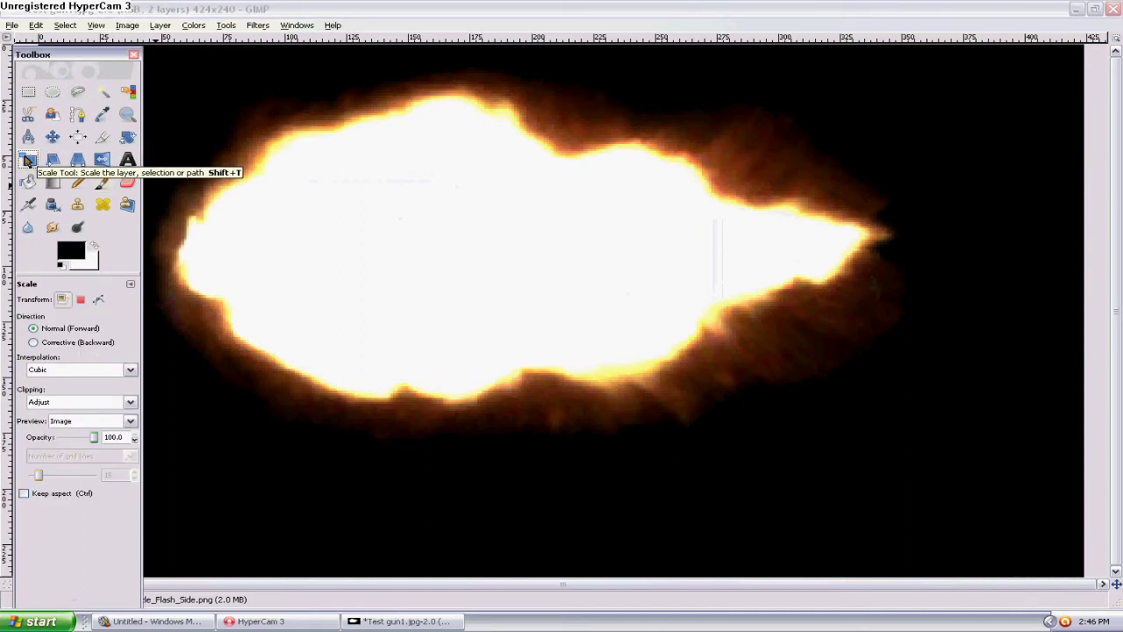
pyautogui.click(415, 260)
pyautogui.moveTo(664, 389); pyautogui.dragTo(848, 504)
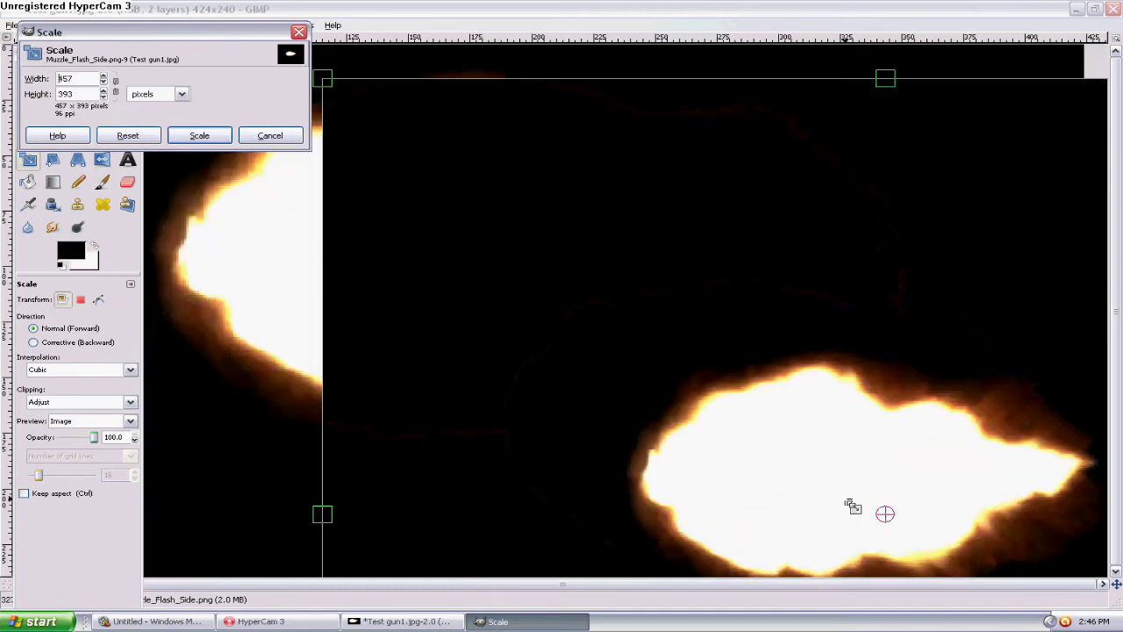
pyautogui.click(189, 136)
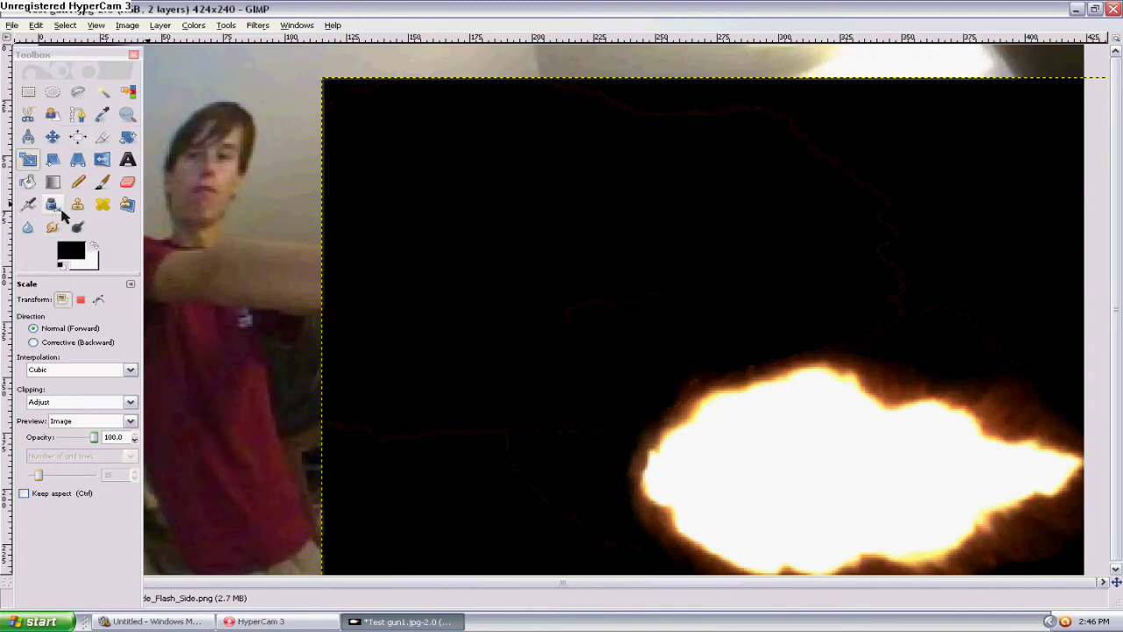
pyautogui.click(52, 136)
pyautogui.moveTo(589, 326); pyautogui.dragTo(483, 318)
# Scale the muzzle flash layer down to 273 × 227 pixels and move it up and left over the photo.
pyautogui.click(29, 159)
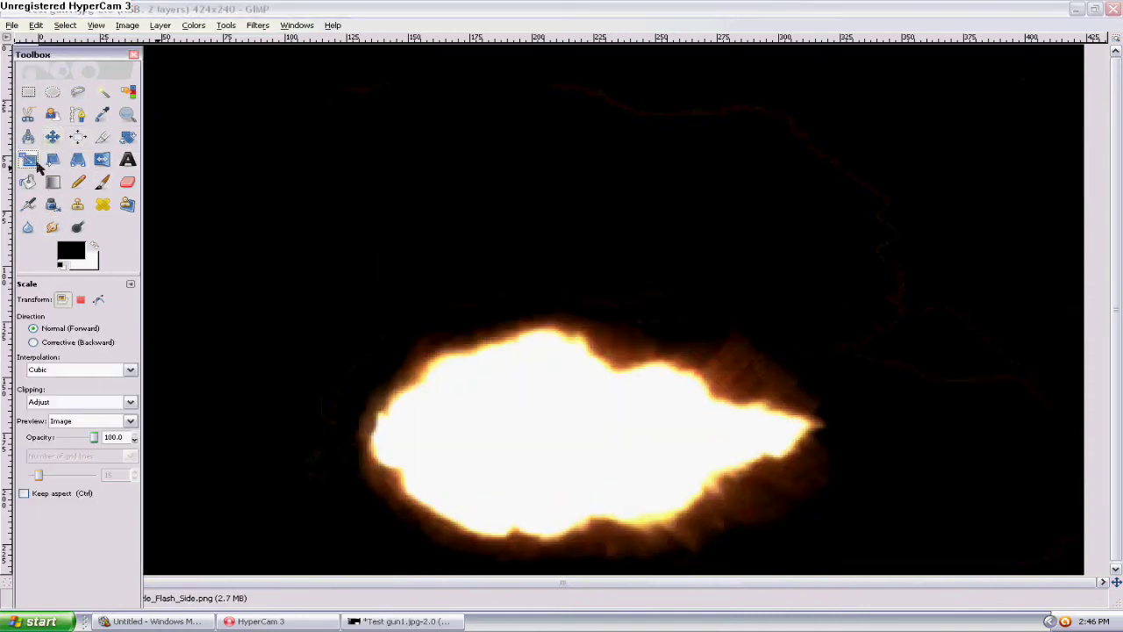
pyautogui.click(531, 395)
pyautogui.moveTo(531, 396); pyautogui.dragTo(625, 487)
pyautogui.click(188, 138)
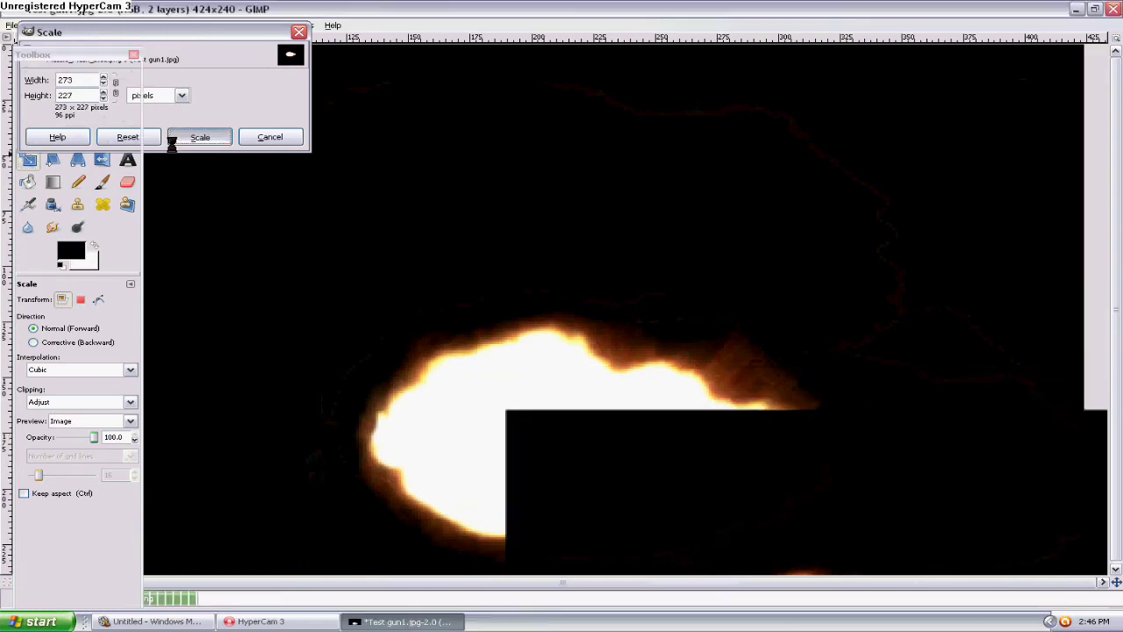
pyautogui.click(53, 136)
pyautogui.hotkey('ctrl', 'z')
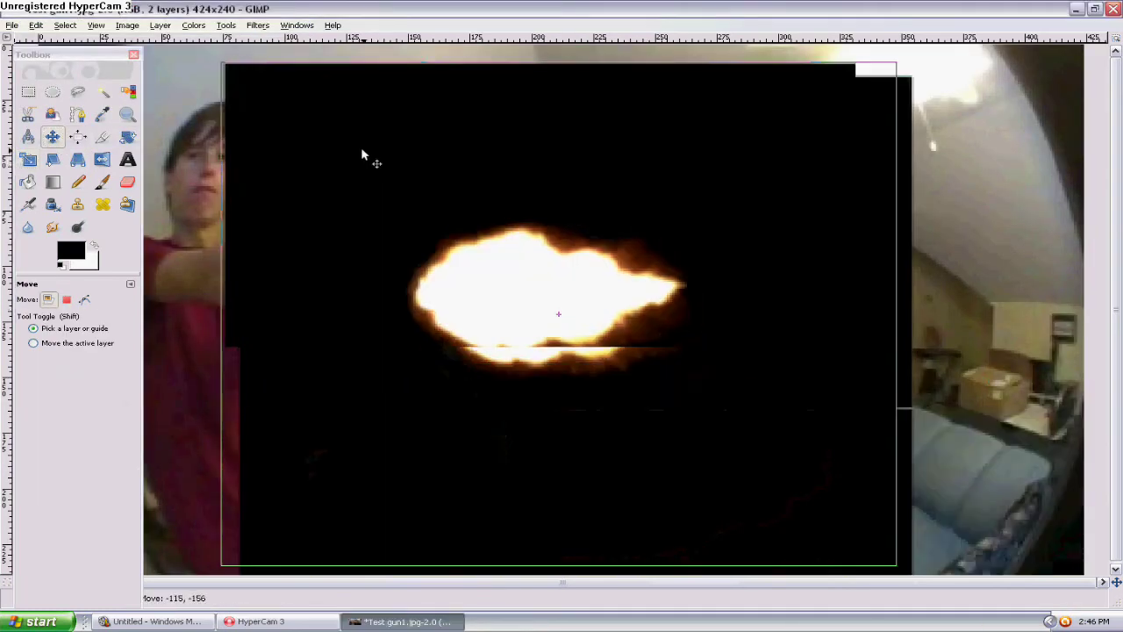
# Scale the muzzle flash layer down from its upper-left corner to 144 × 106 pixels.
pyautogui.click(28, 159)
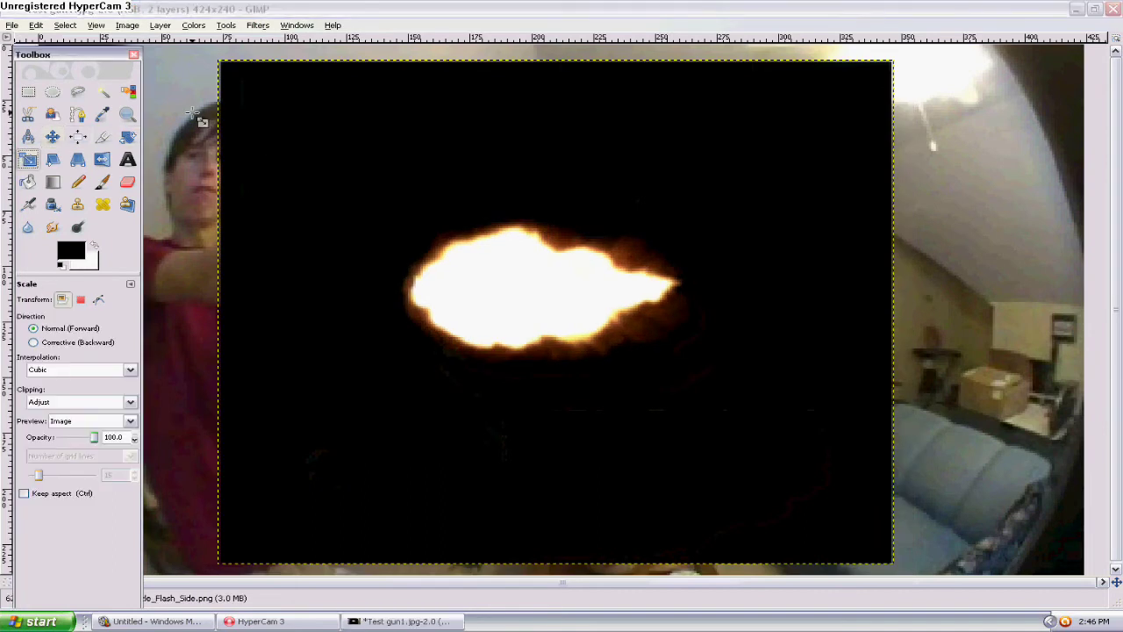
pyautogui.moveTo(230, 90); pyautogui.dragTo(554, 362)
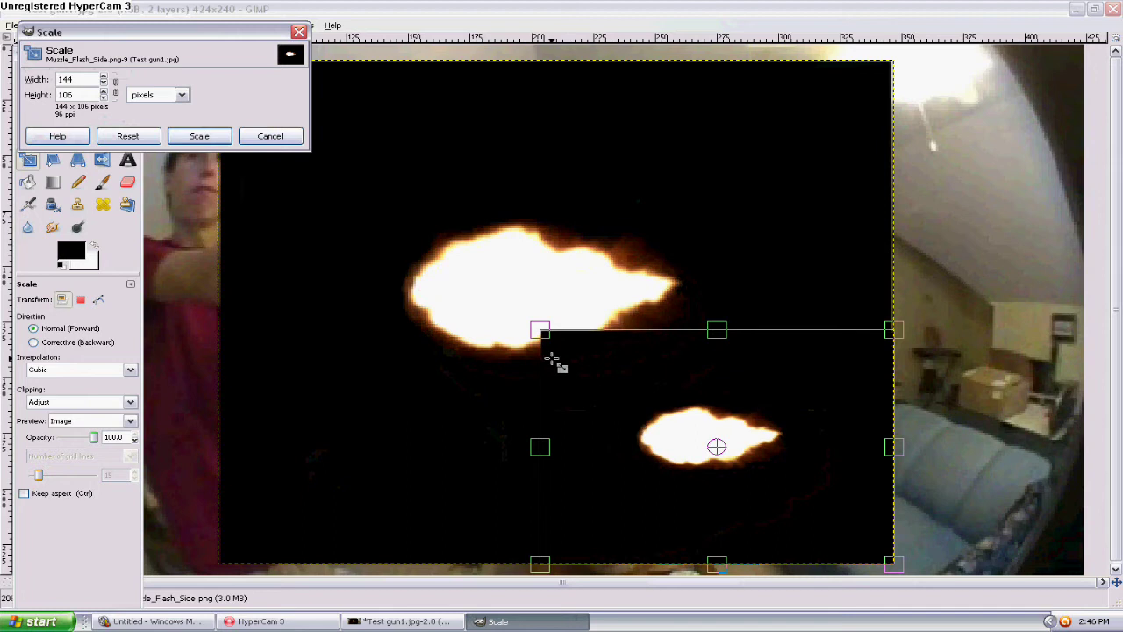
pyautogui.click(202, 136)
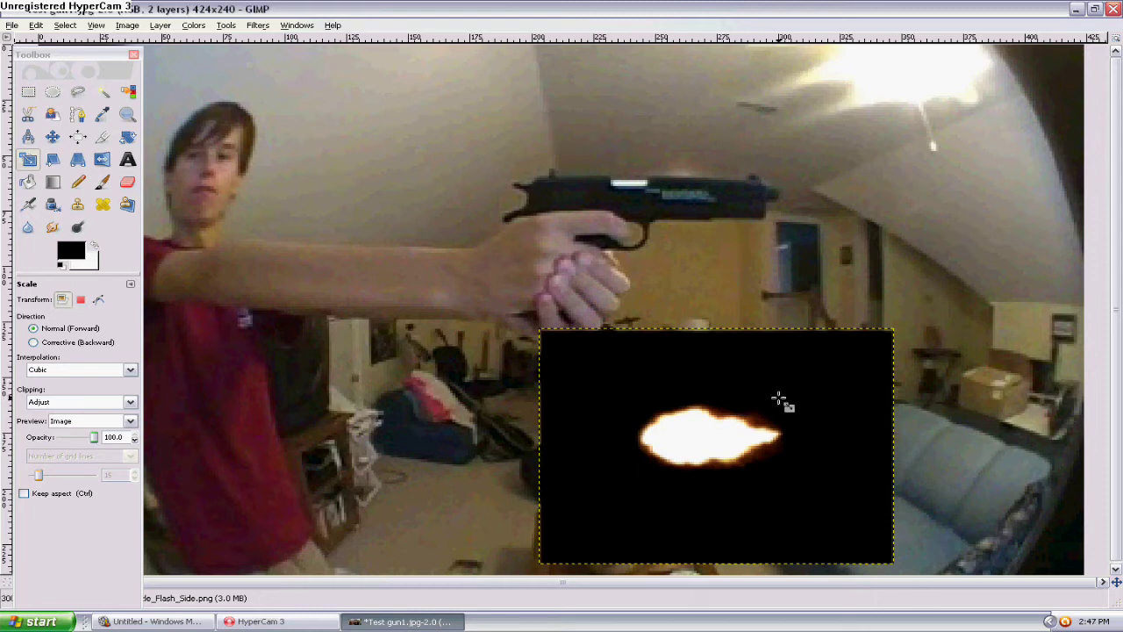
# Reopen the recently closed Layers, Channels, Paths, Undo dock and move it slightly higher beside the Toolbox.
pyautogui.click(288, 26)
pyautogui.moveTo(315, 42)
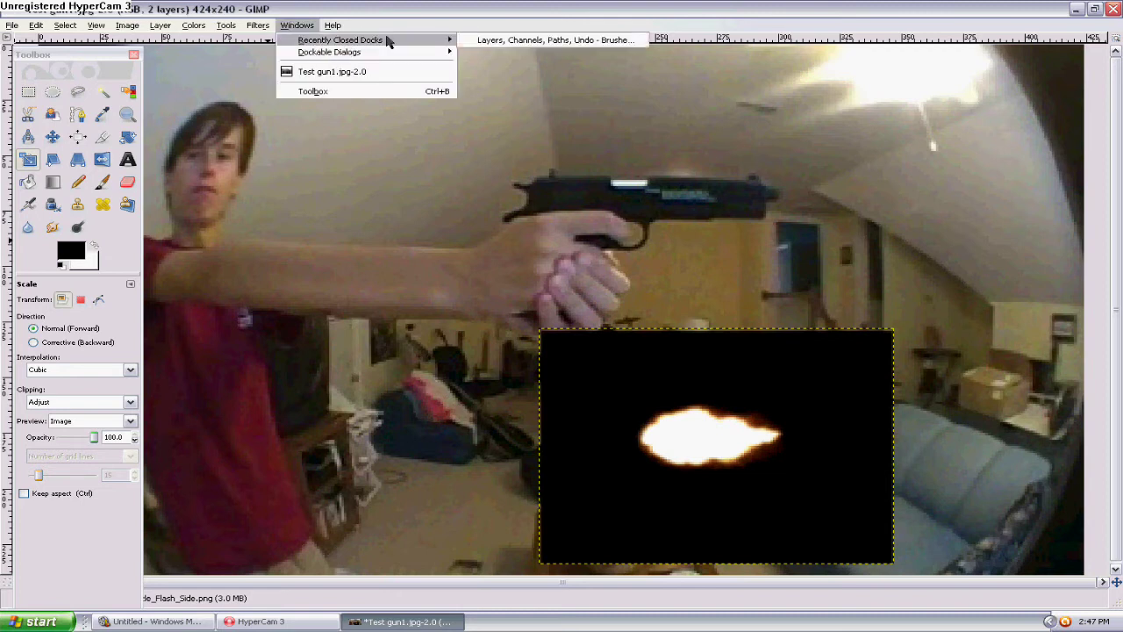
pyautogui.click(481, 44)
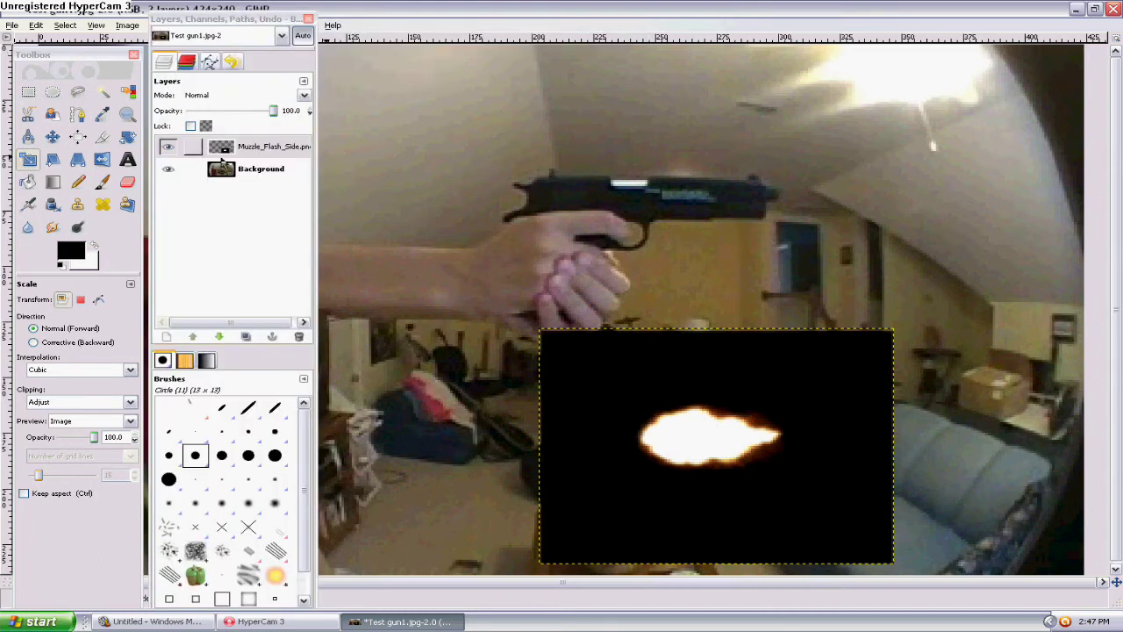
pyautogui.moveTo(269, 18)
pyautogui.mouseDown()
pyautogui.moveTo(617, 14)
pyautogui.moveTo(190, 8)
pyautogui.moveTo(266, 8)
pyautogui.mouseUp()
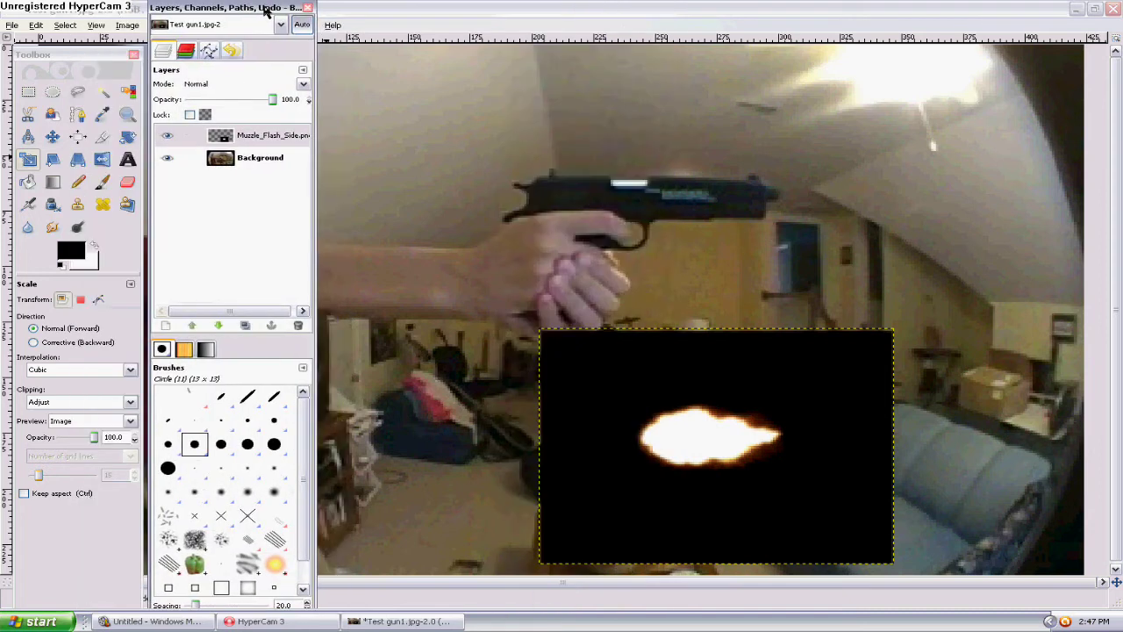
# Set the Muzzle_Flash_Side.png layer's mode to Screen and move the flash to the front of the gun's barrel.
pyautogui.click(254, 141)
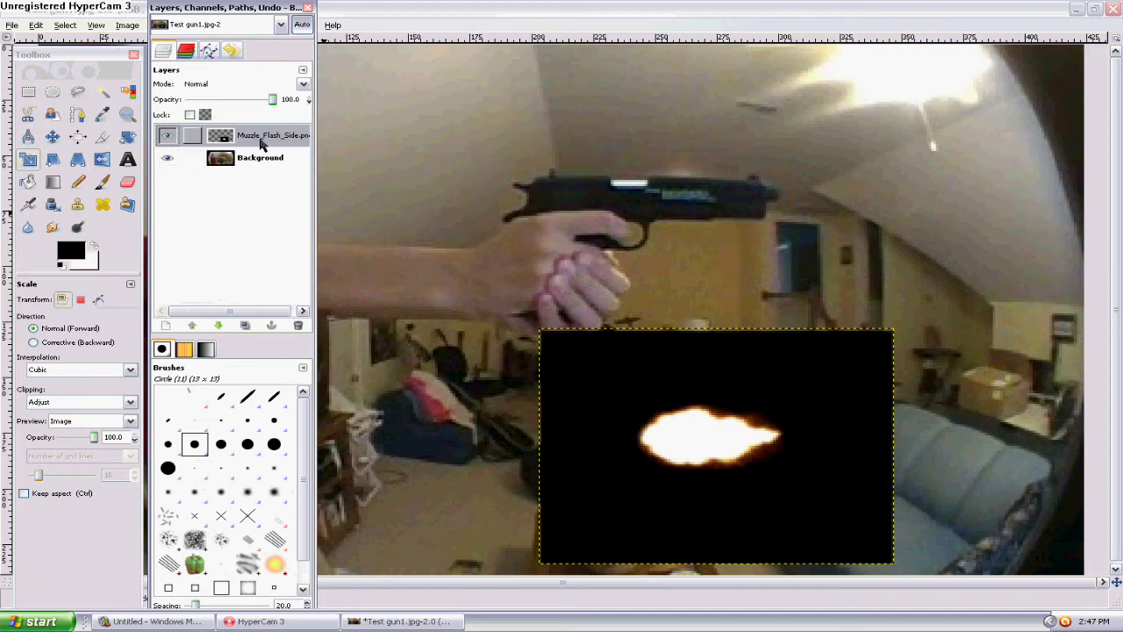
pyautogui.click(304, 84)
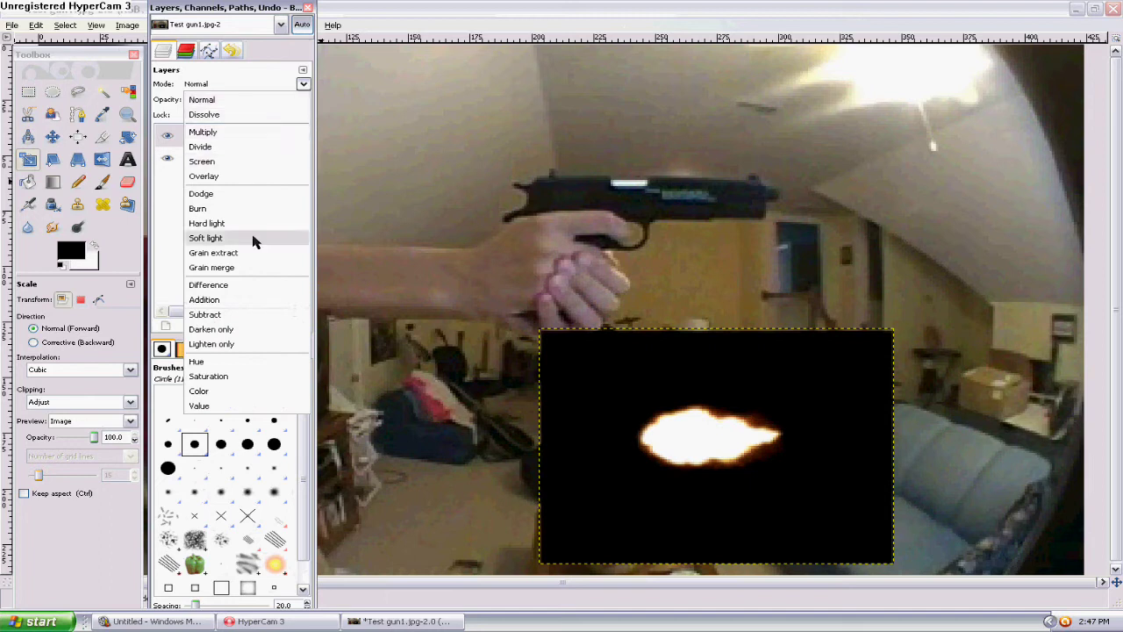
pyautogui.click(255, 168)
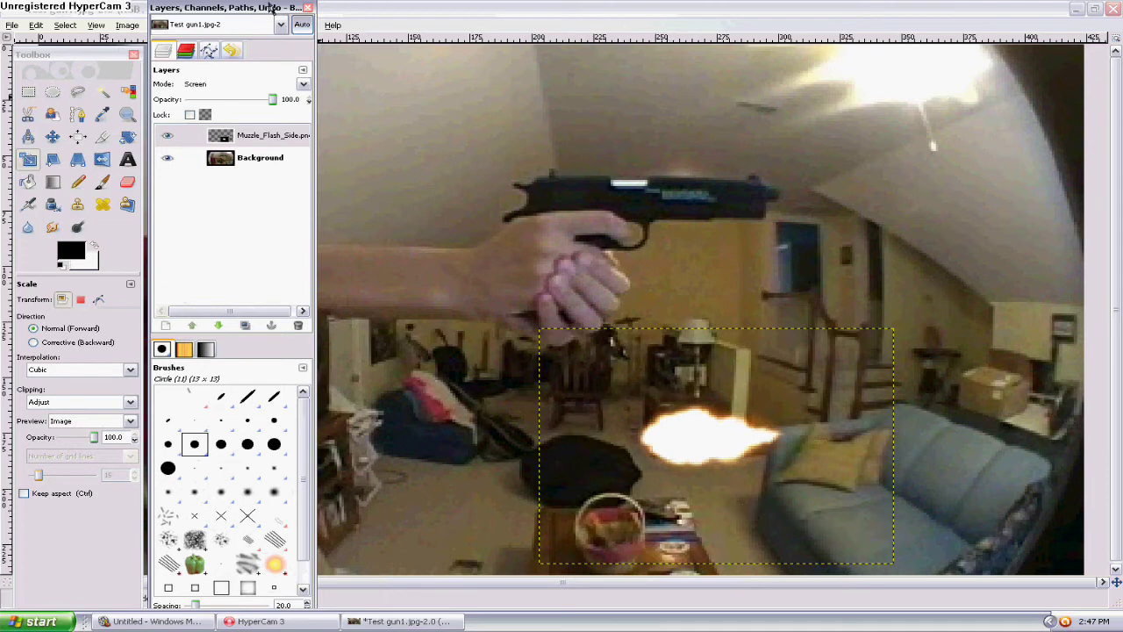
pyautogui.click(52, 137)
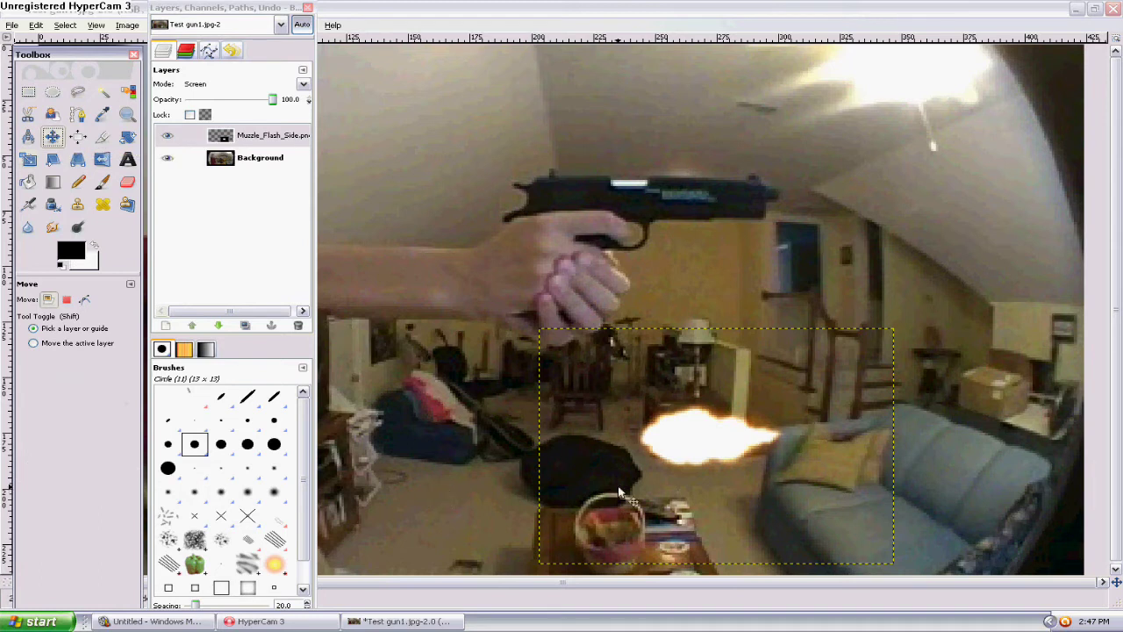
pyautogui.moveTo(709, 460); pyautogui.dragTo(815, 215)
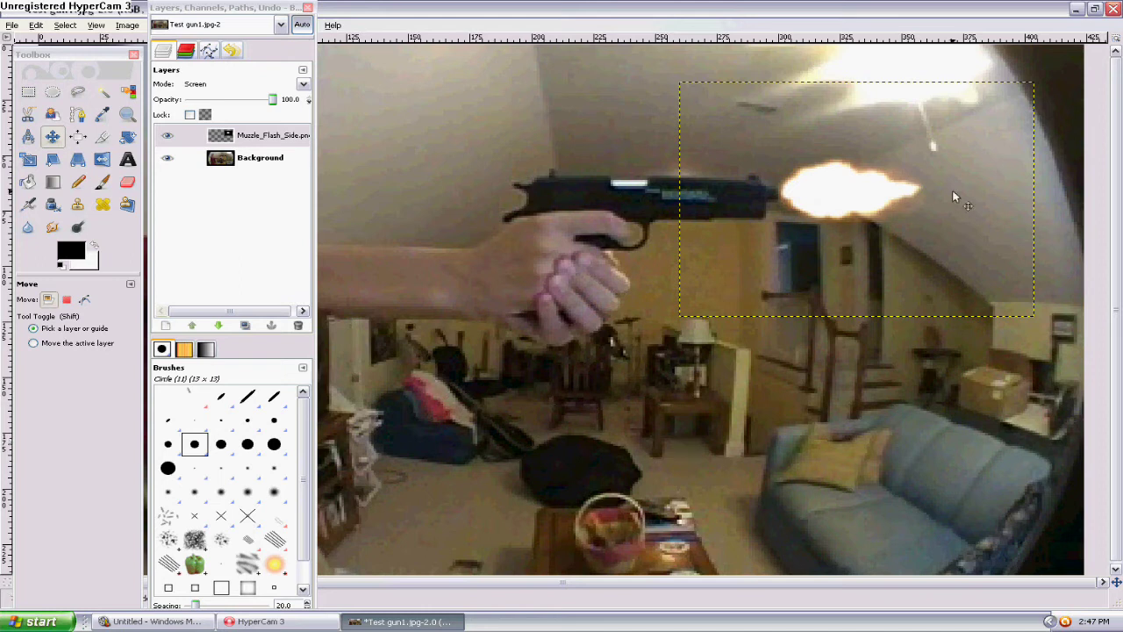
# Save the composited image over Test gun1.jpg as a JPEG with quality 100.
pyautogui.click(12, 25)
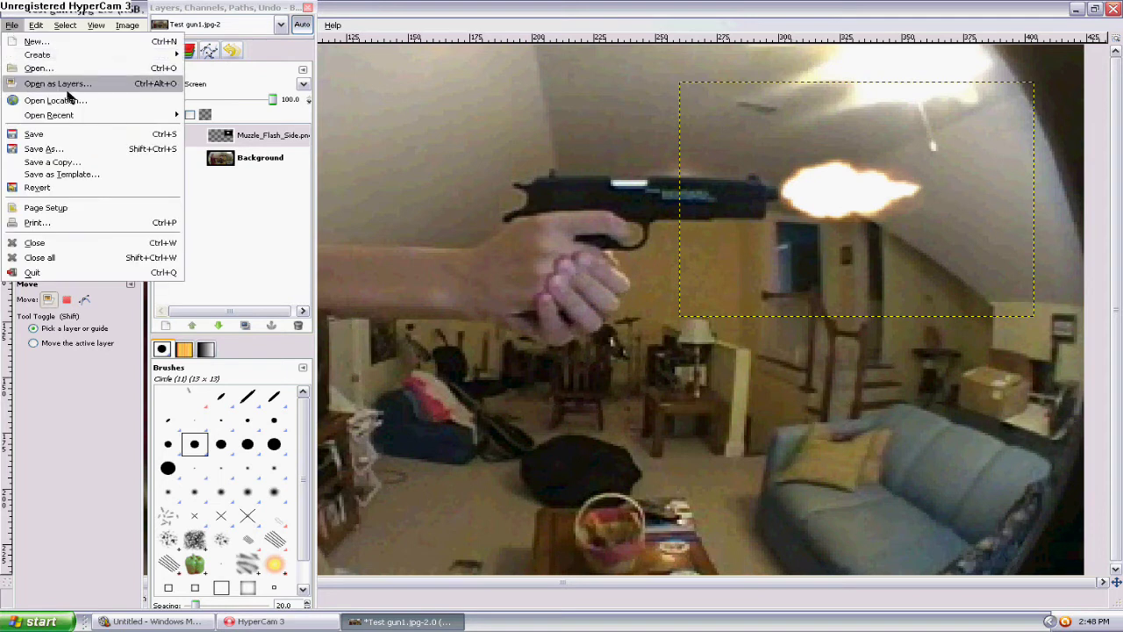
pyautogui.click(95, 135)
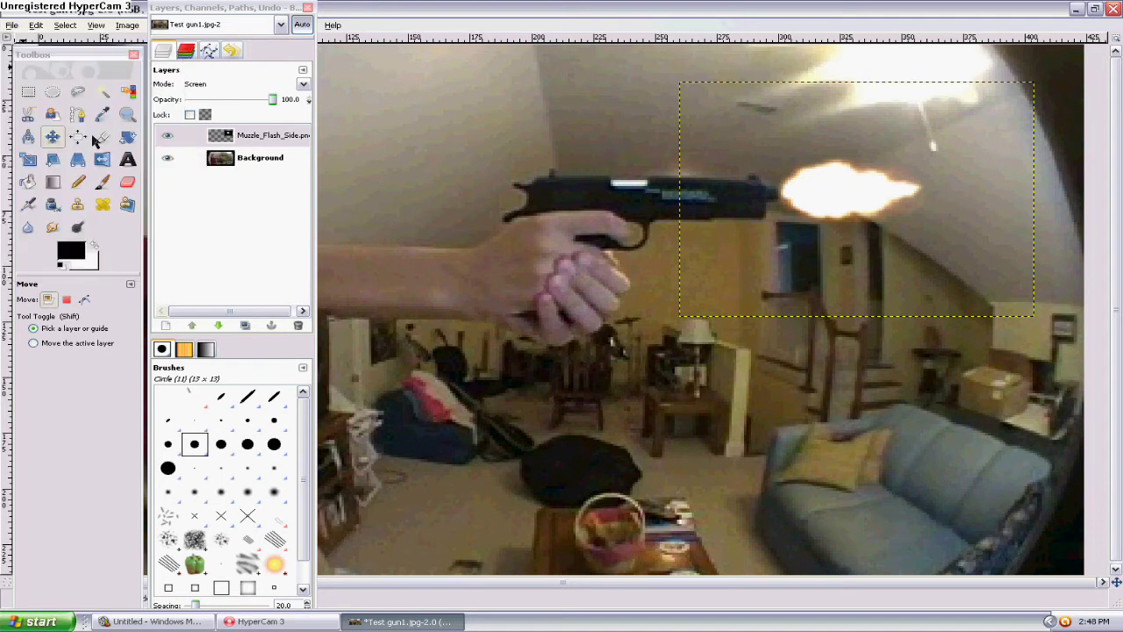
pyautogui.click(325, 282)
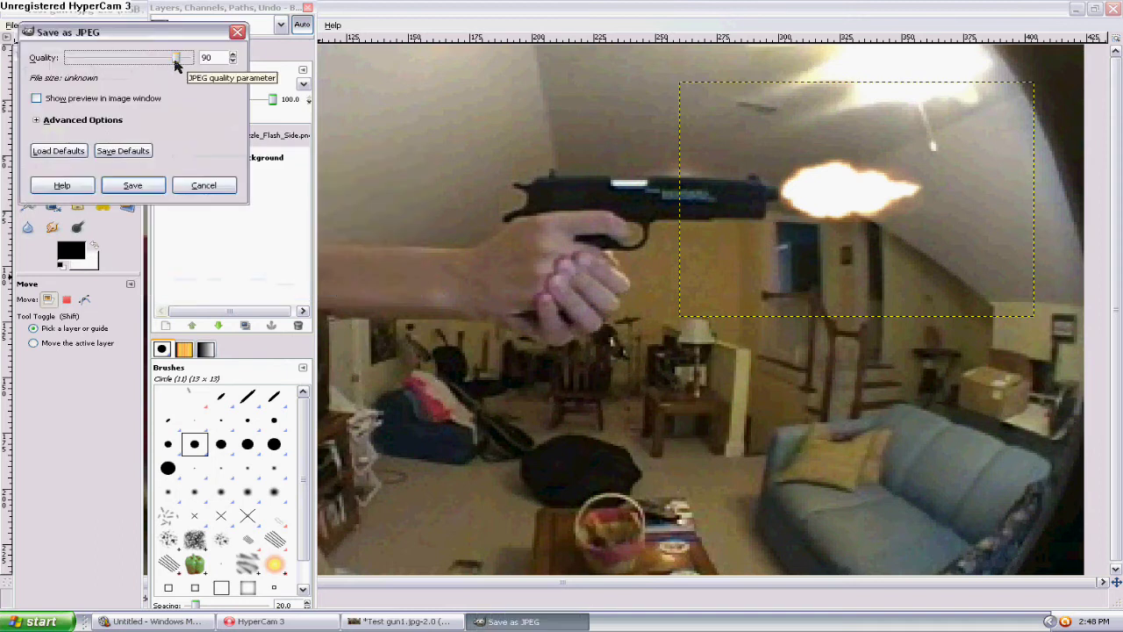
pyautogui.moveTo(178, 62); pyautogui.dragTo(203, 63)
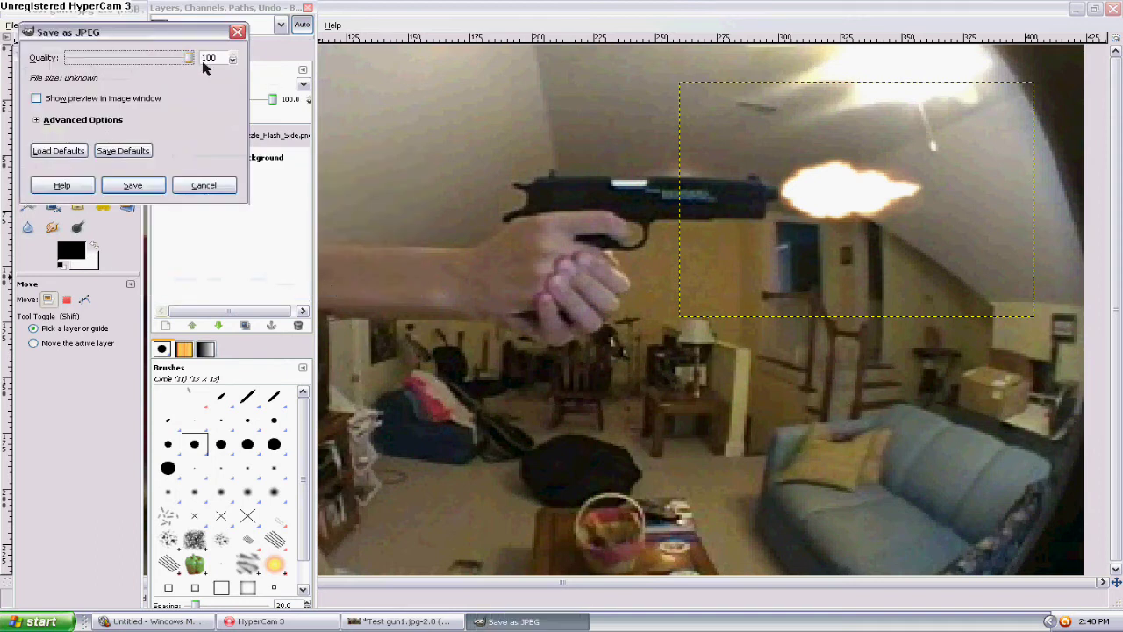
pyautogui.click(142, 186)
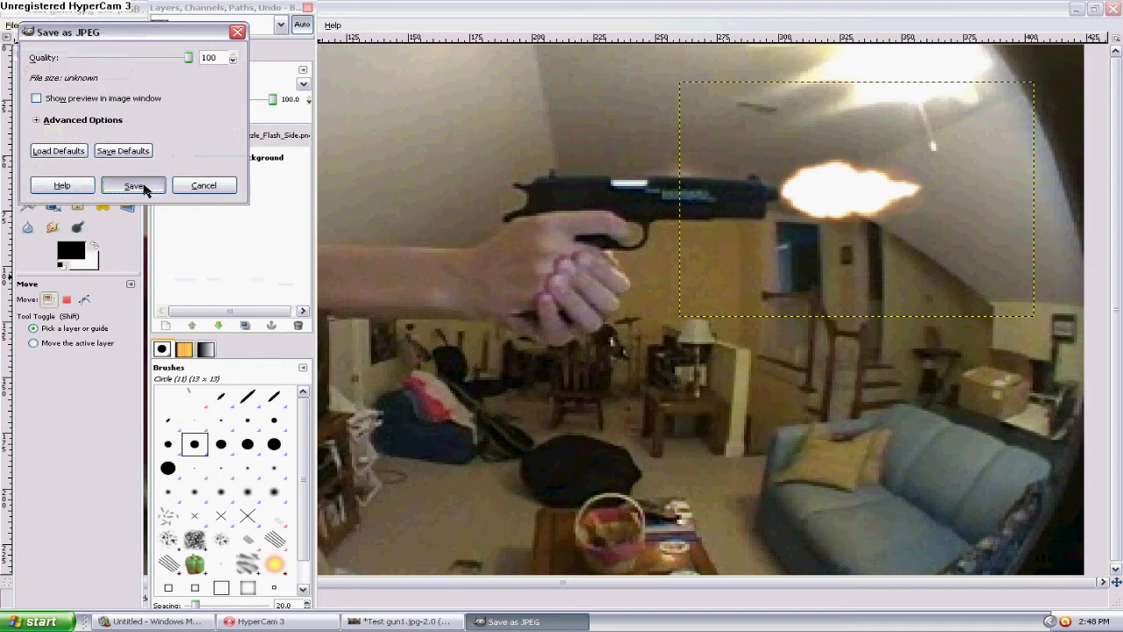
# Switch to Windows Movie Maker, insert Test gun1 between the two Edited clips as a clip of about 0.13 seconds, and preview it.
pyautogui.click(294, 624)
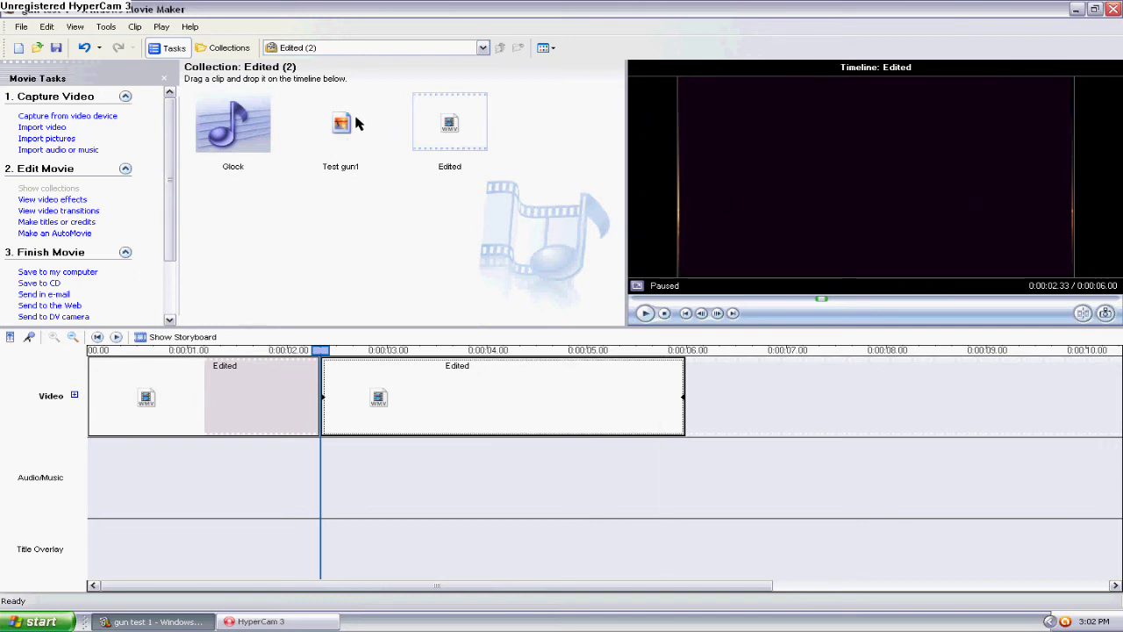
pyautogui.moveTo(347, 123); pyautogui.dragTo(324, 367)
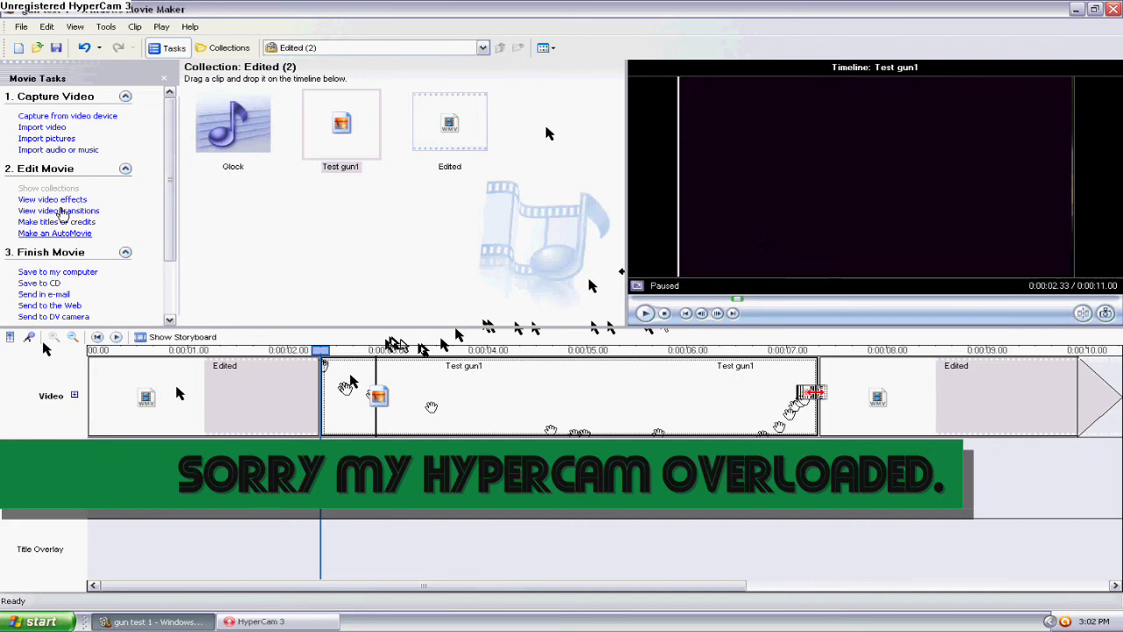
pyautogui.moveTo(808, 392); pyautogui.dragTo(320, 377)
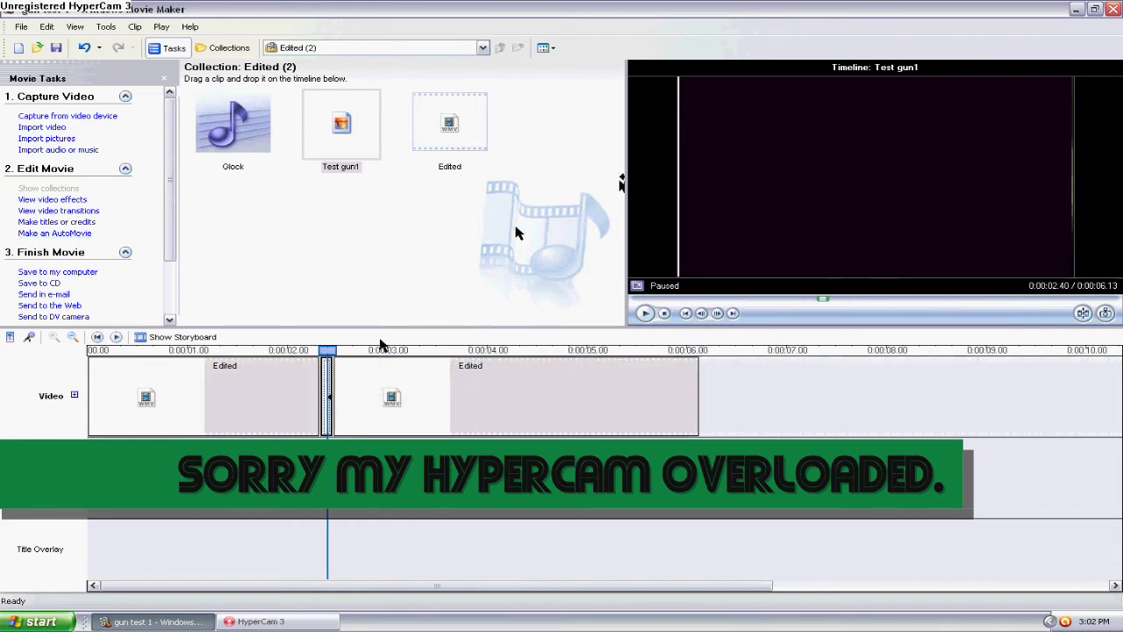
pyautogui.moveTo(326, 377); pyautogui.dragTo(314, 360)
pyautogui.click(645, 314)
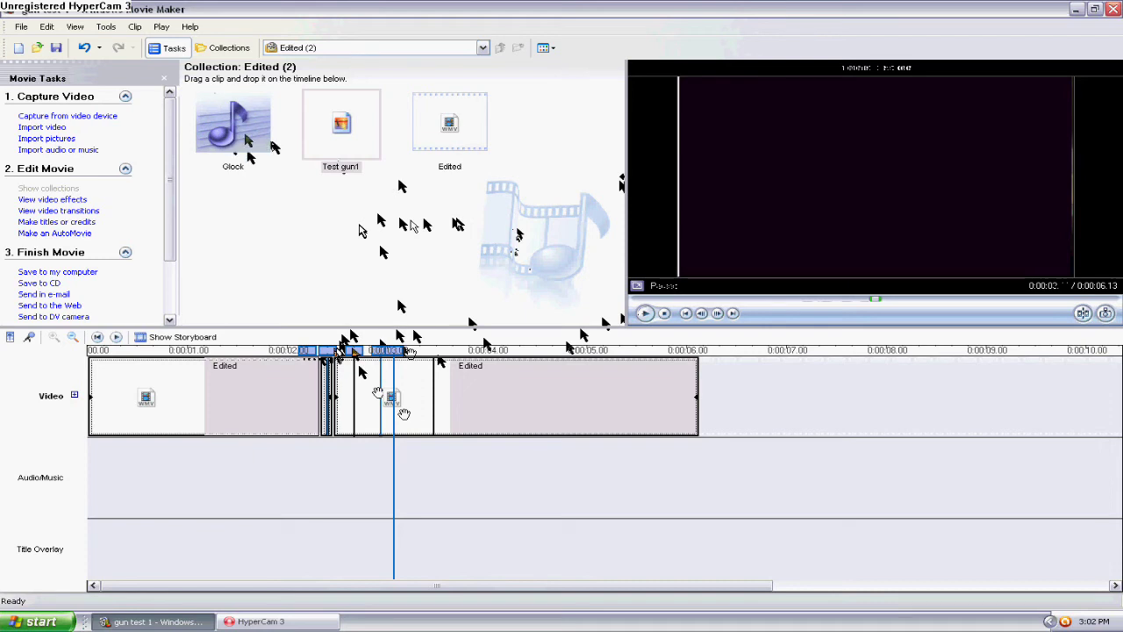
# Add the Glock sound to the audio track at 0:00:02.33 and trim its end to just past the Test gun1 picture.
pyautogui.moveTo(250, 156); pyautogui.dragTo(324, 453)
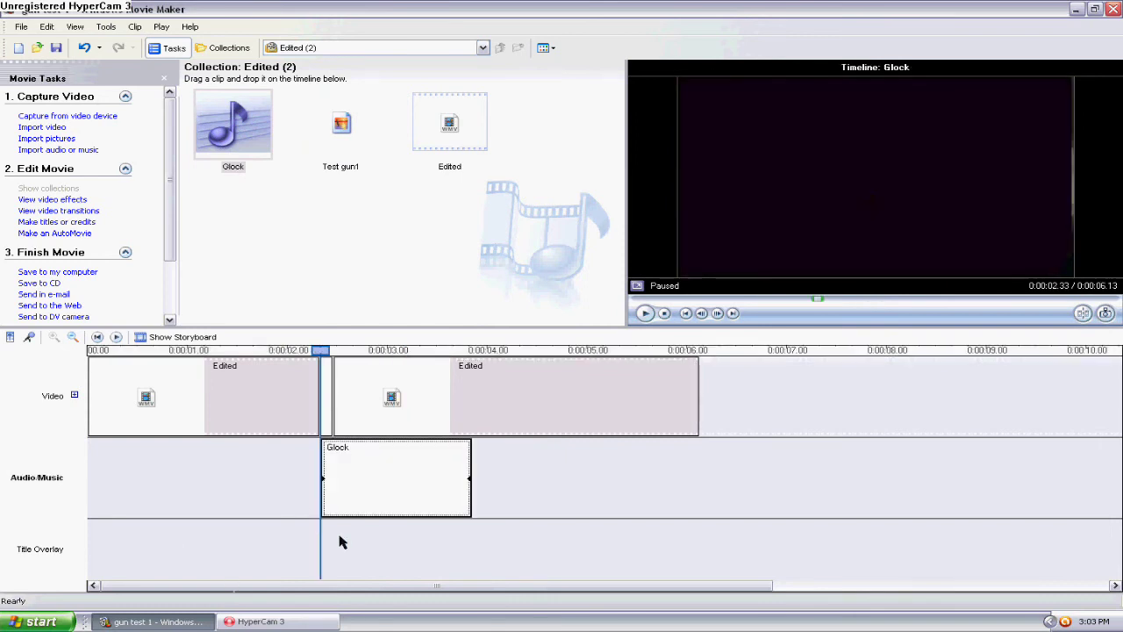
pyautogui.moveTo(466, 481); pyautogui.dragTo(344, 479)
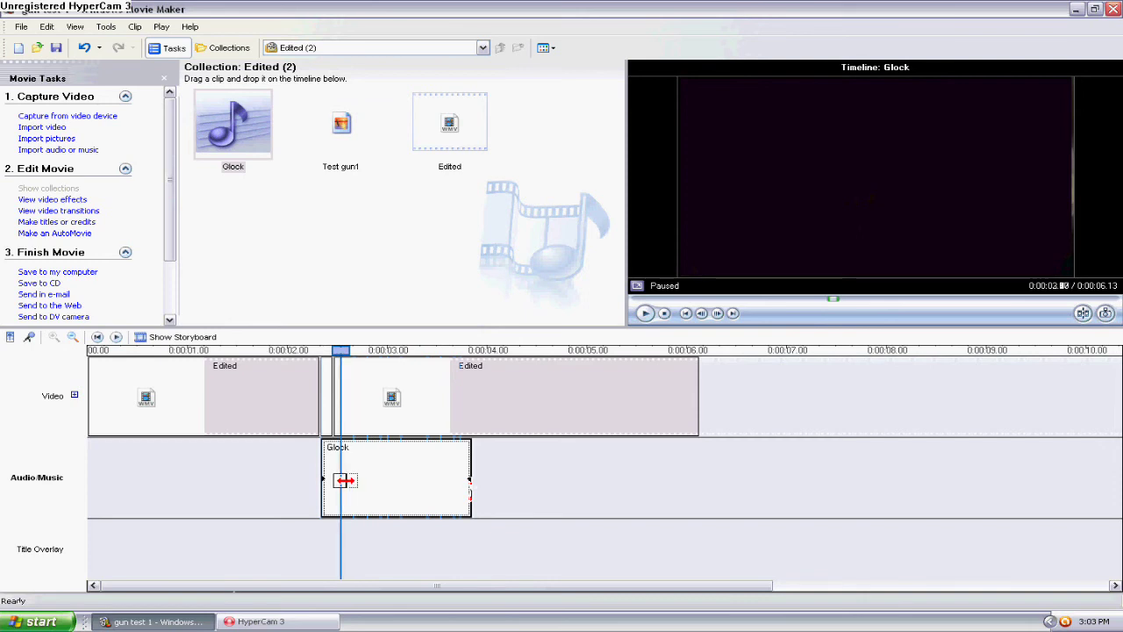
pyautogui.moveTo(345, 480); pyautogui.dragTo(344, 481)
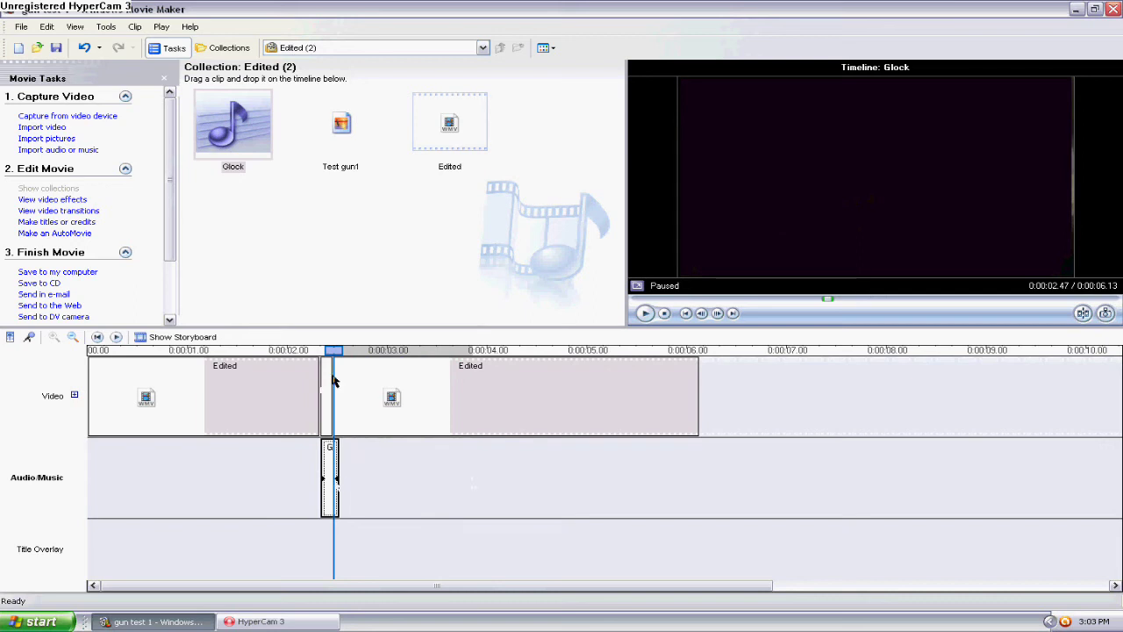
# Play back the timeline from just before the muzzle flash to check the picture and gunshot sound together.
pyautogui.moveTo(334, 351); pyautogui.dragTo(273, 351)
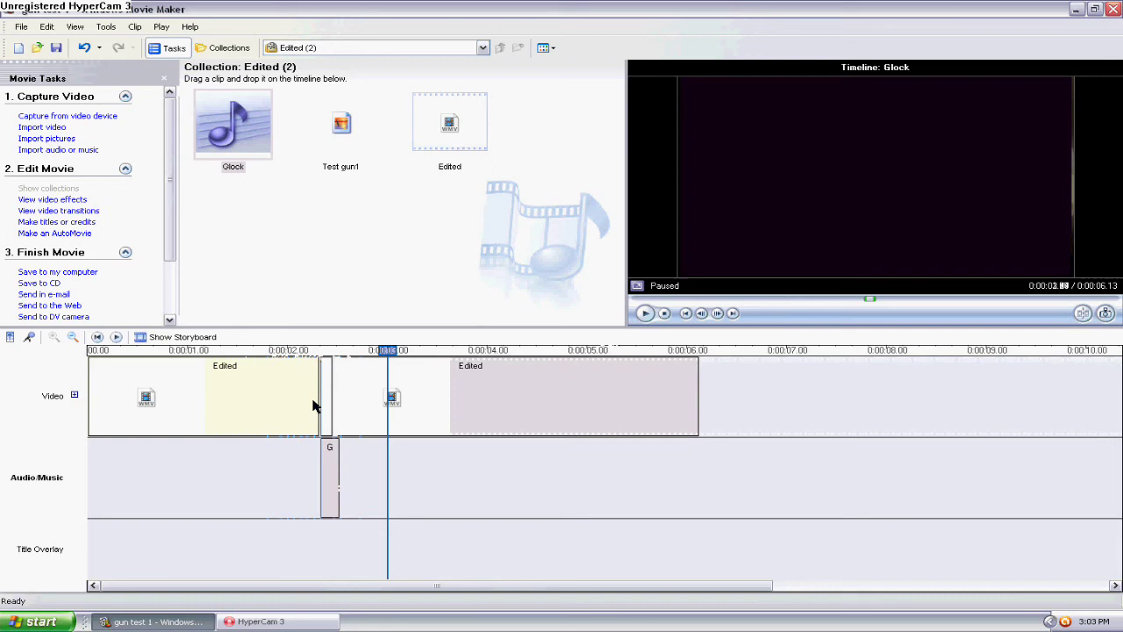
pyautogui.moveTo(388, 350); pyautogui.dragTo(294, 351)
pyautogui.click(645, 313)
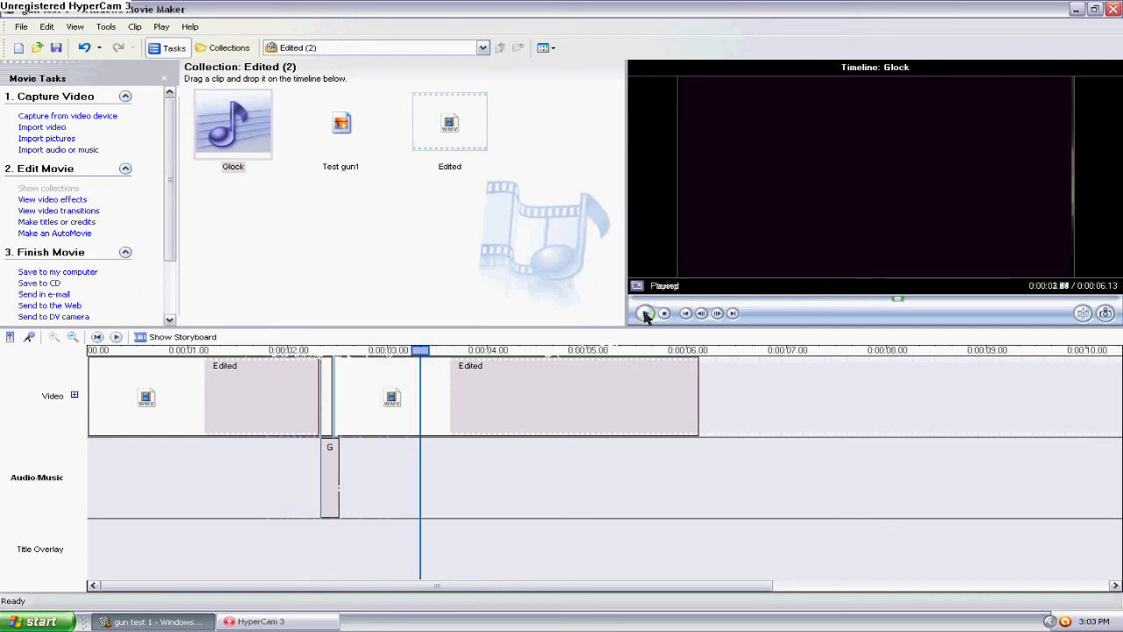
# Start saving the finished movie to My computer and try to continue with an edited file name.
pyautogui.click(21, 27)
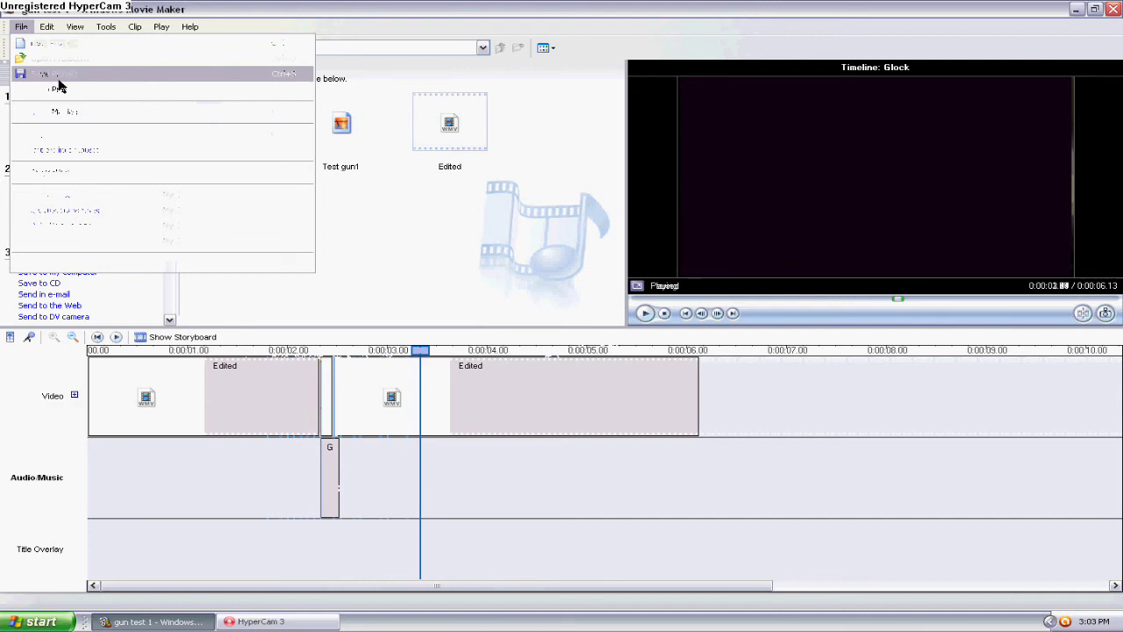
pyautogui.click(99, 115)
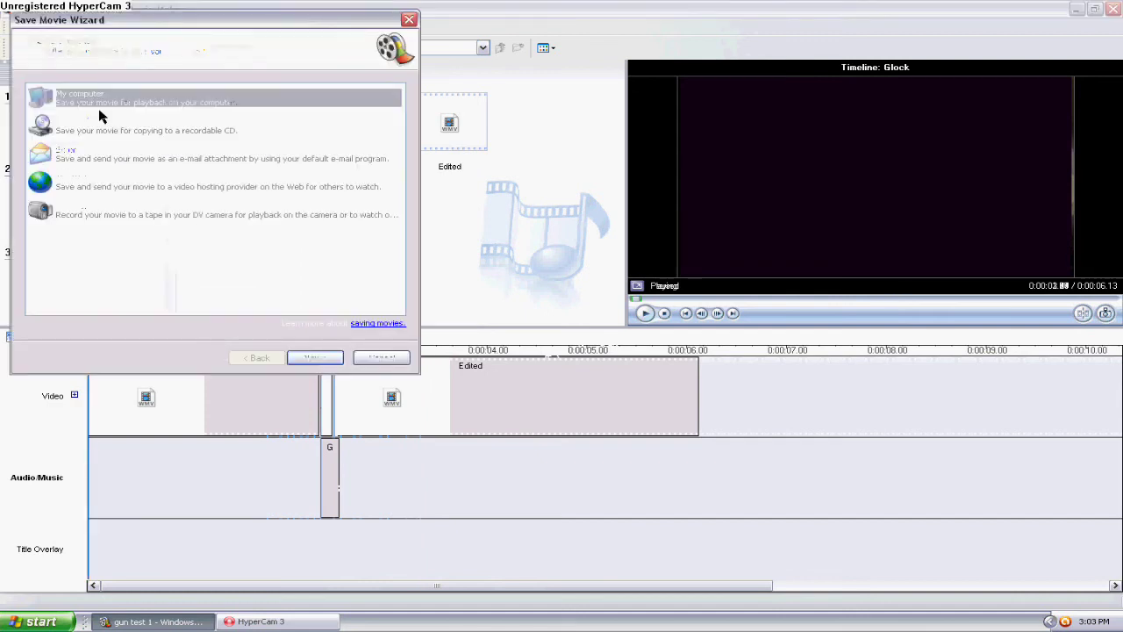
pyautogui.click(327, 358)
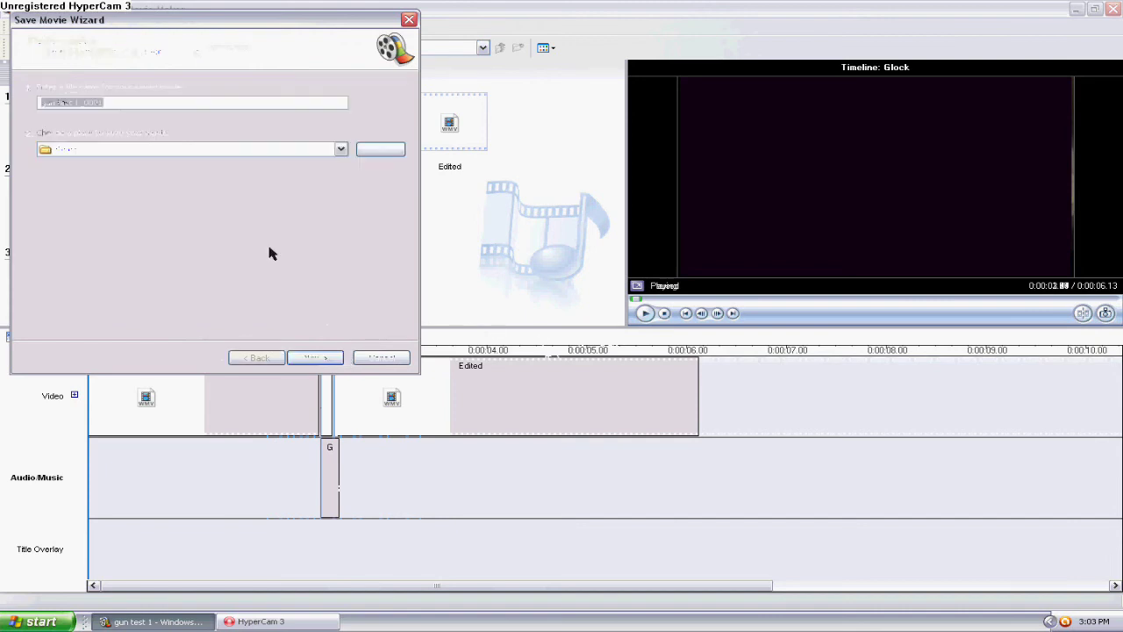
pyautogui.click(165, 104)
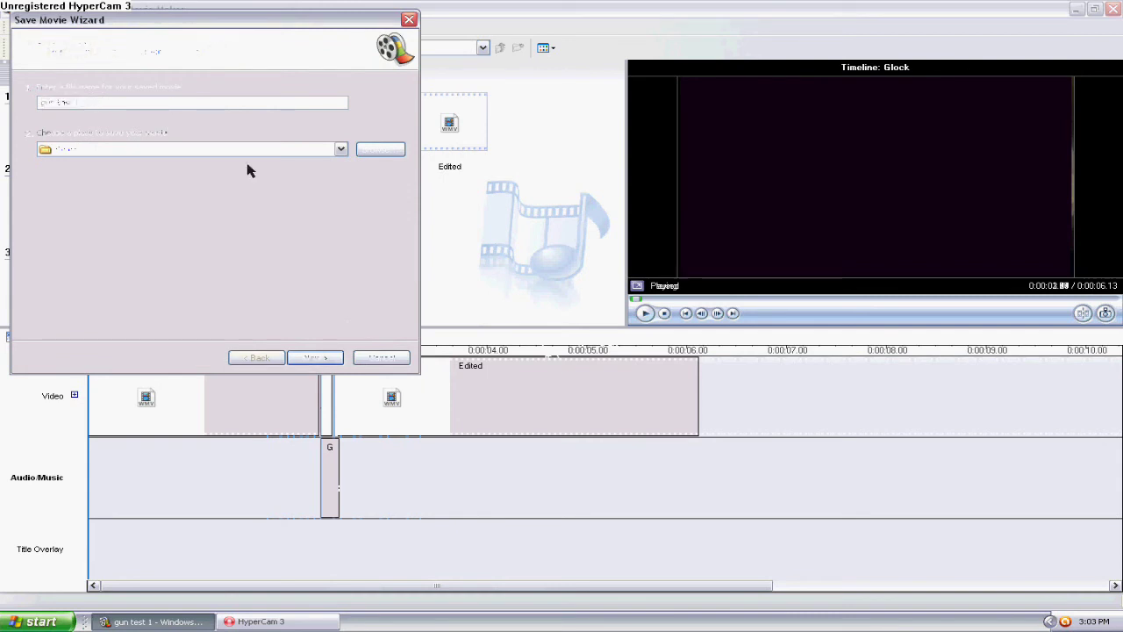
pyautogui.click(330, 355)
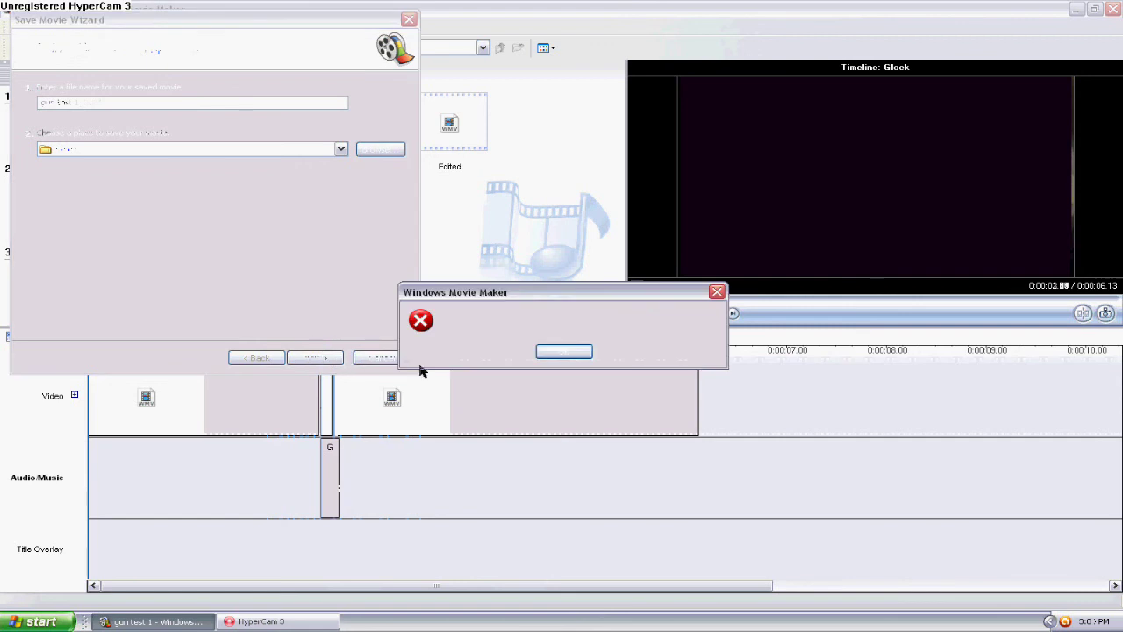
pyautogui.click(555, 353)
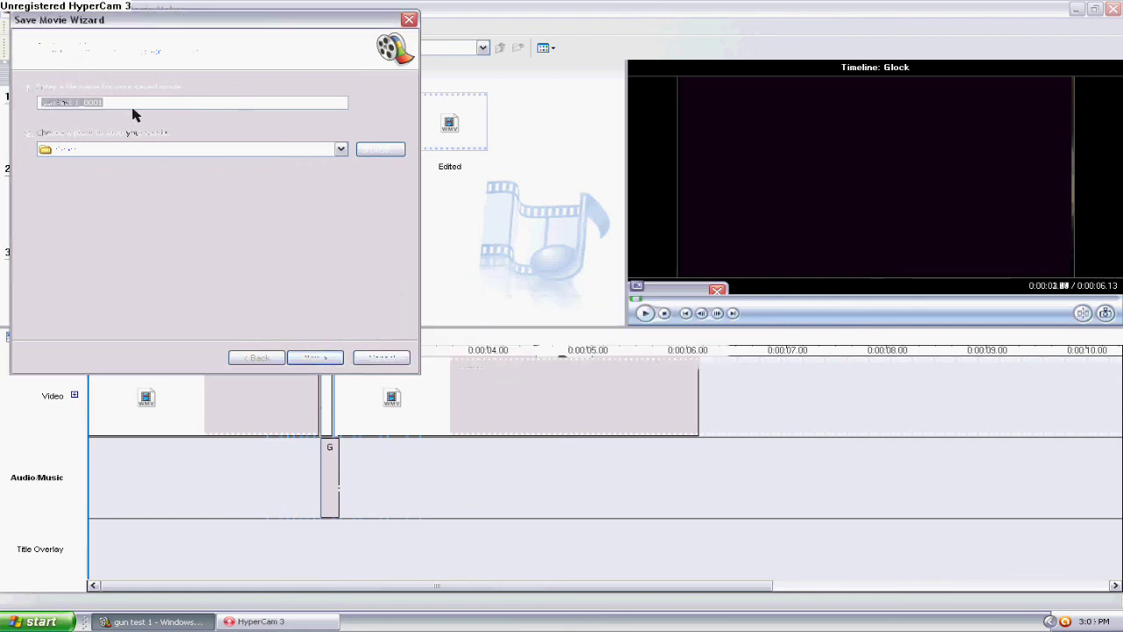
# Save the movie as gun test 1_0001 with the chosen quality setting, and finish without playing it.
pyautogui.click(329, 359)
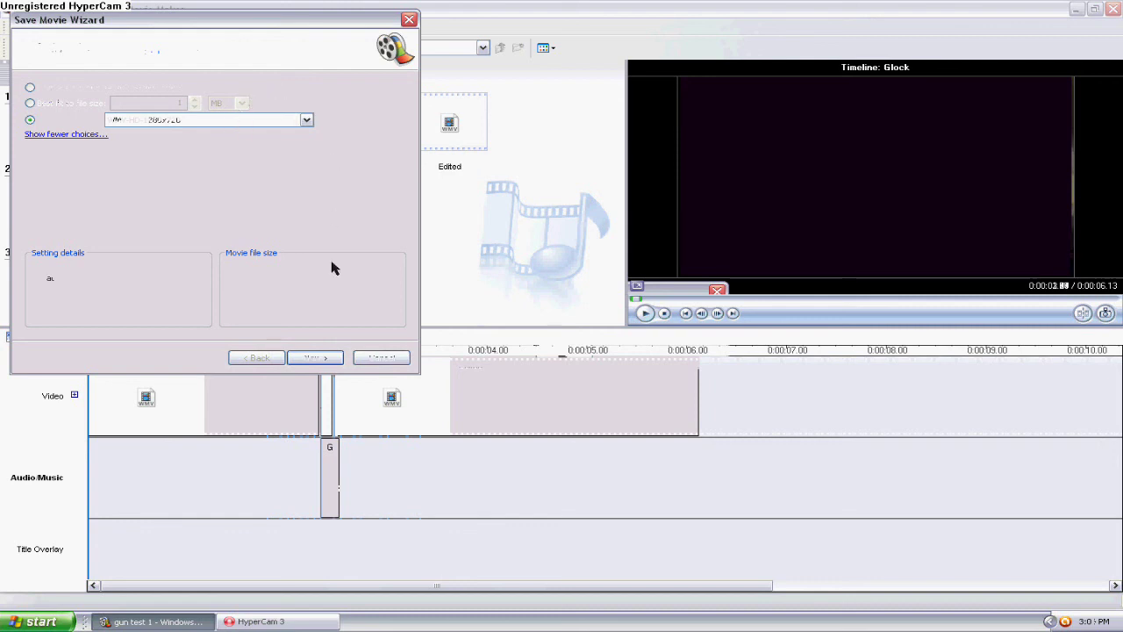
pyautogui.click(316, 359)
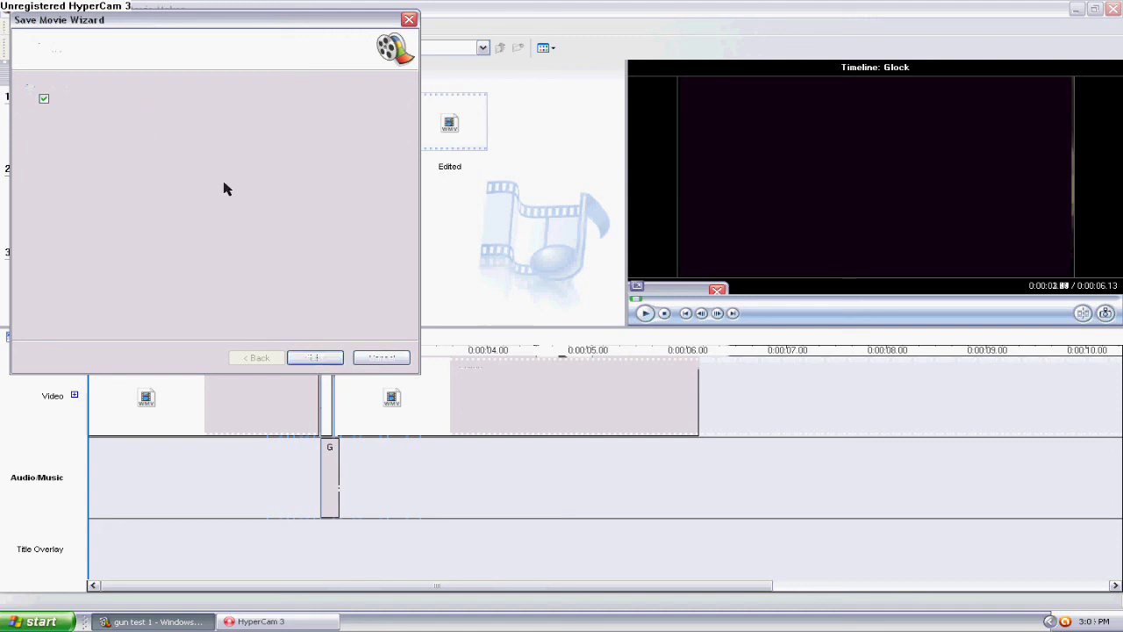
pyautogui.click(46, 99)
pyautogui.click(316, 357)
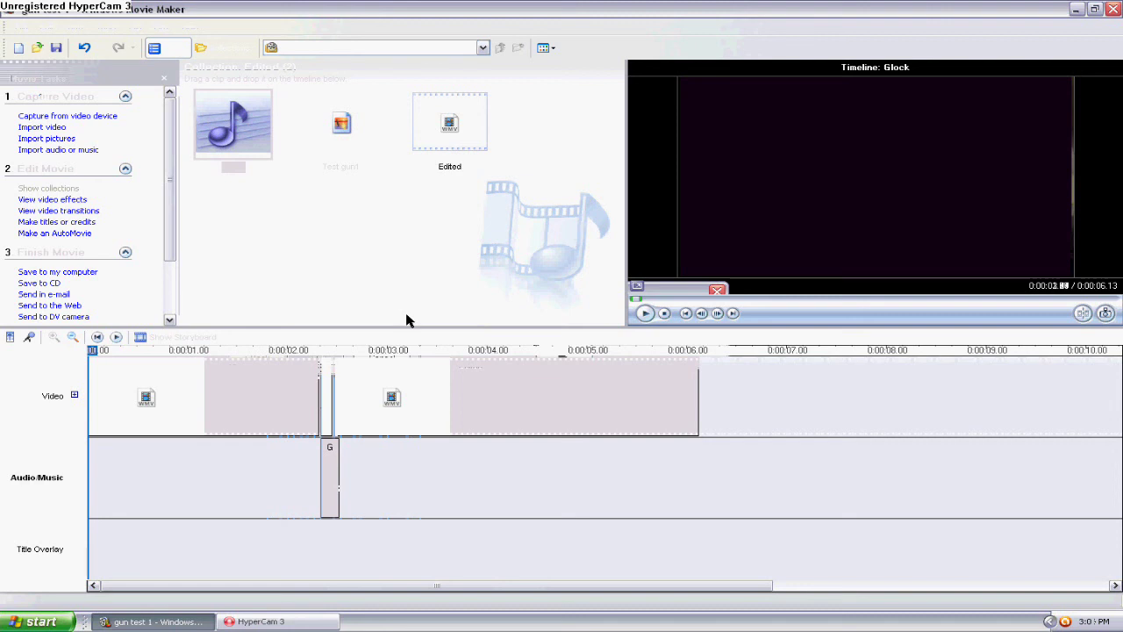
pyautogui.click(261, 621)
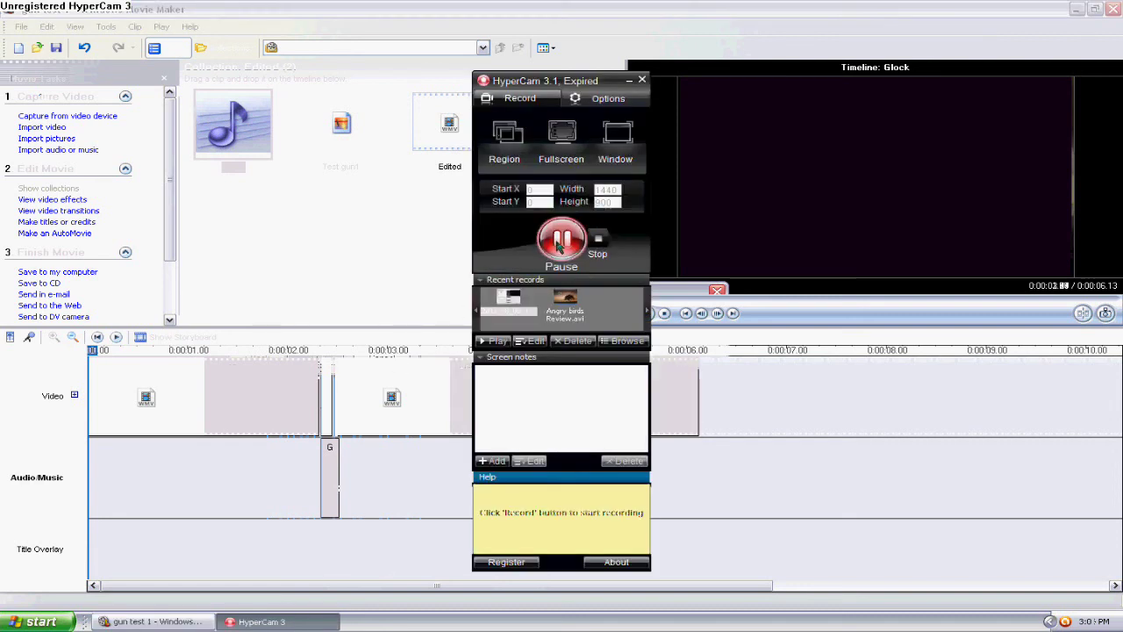